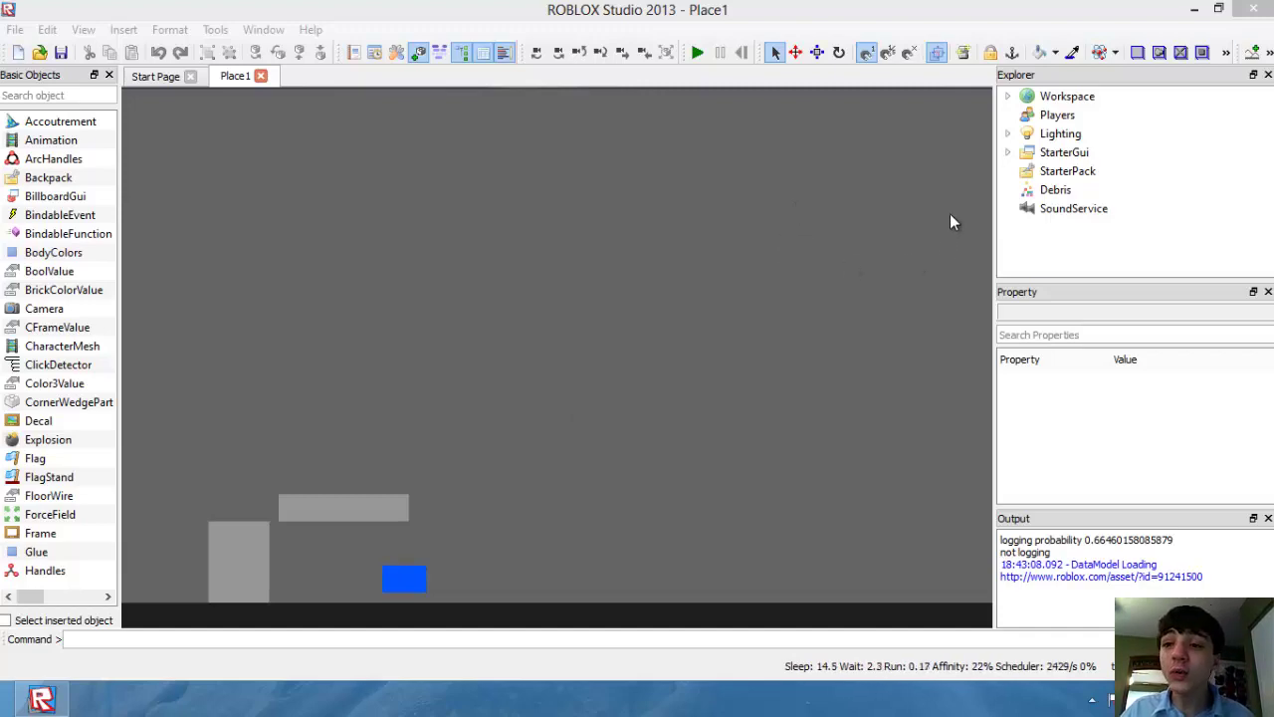
Step: Insert a TextLabel into the Window frame of the 2DGame screen GUI under StarterGui
click(1008, 152)
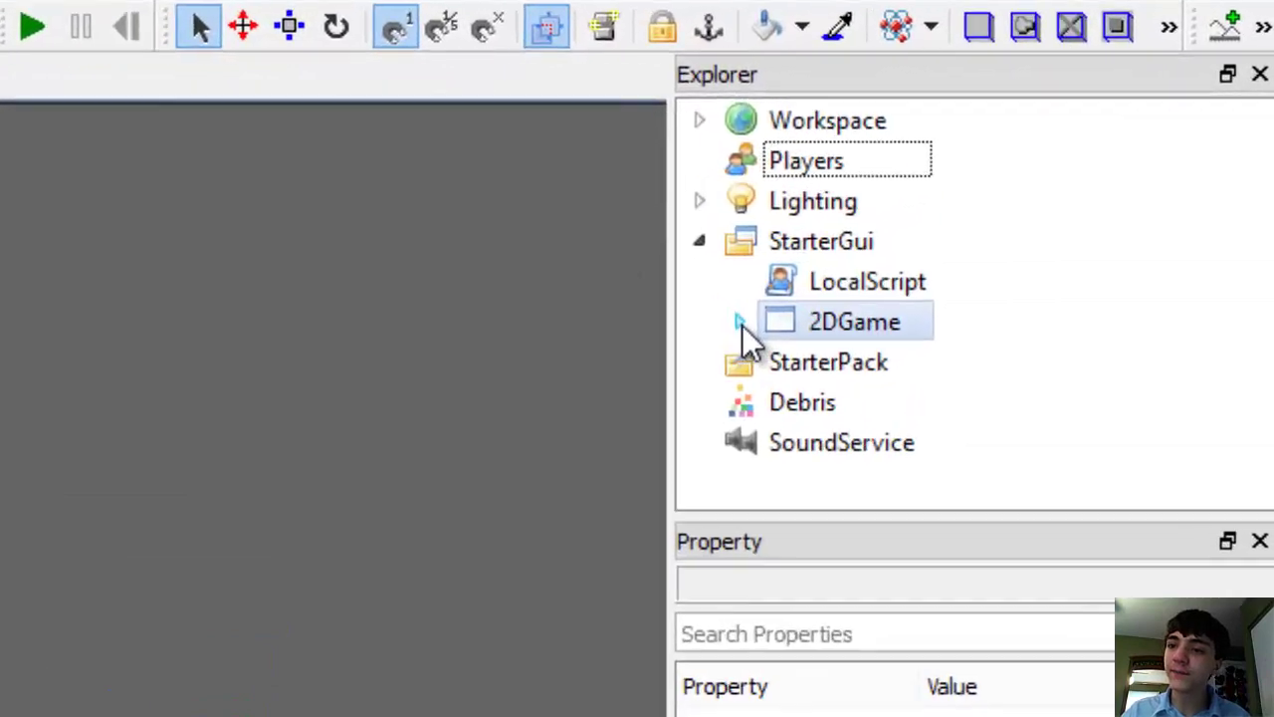
click(1026, 190)
click(686, 418)
click(827, 420)
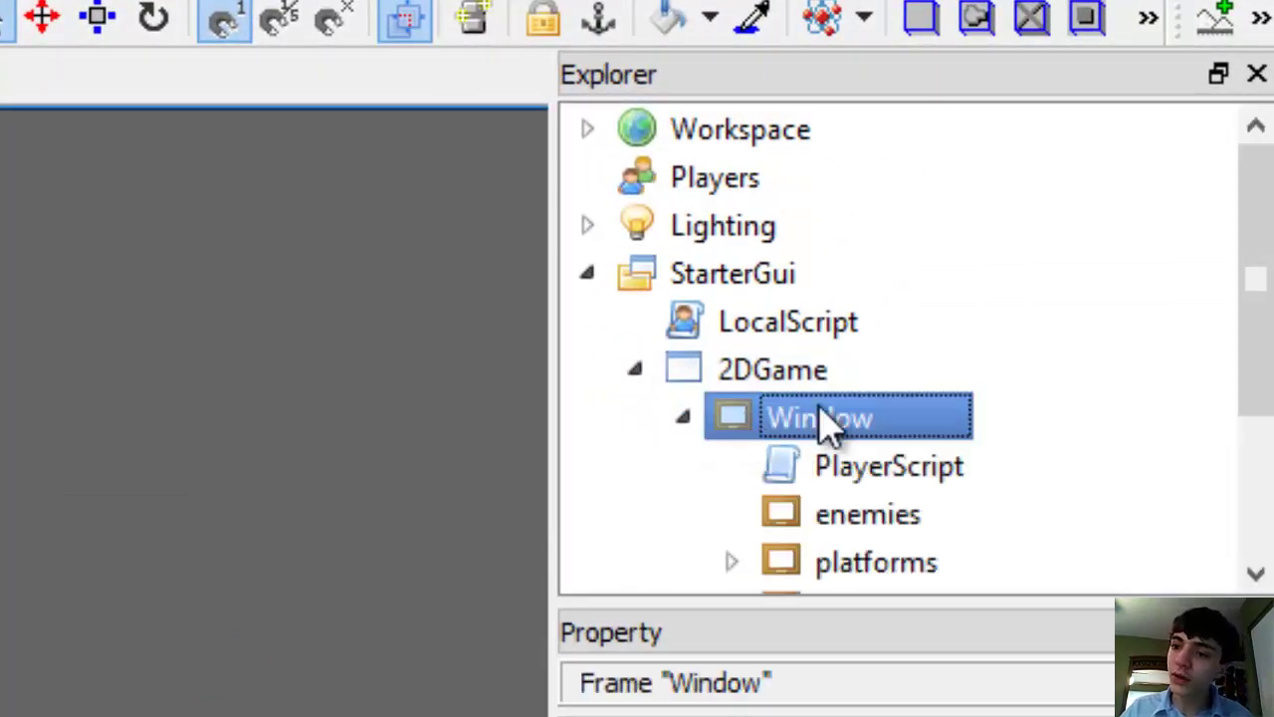
scroll(1004, 198, down, 1)
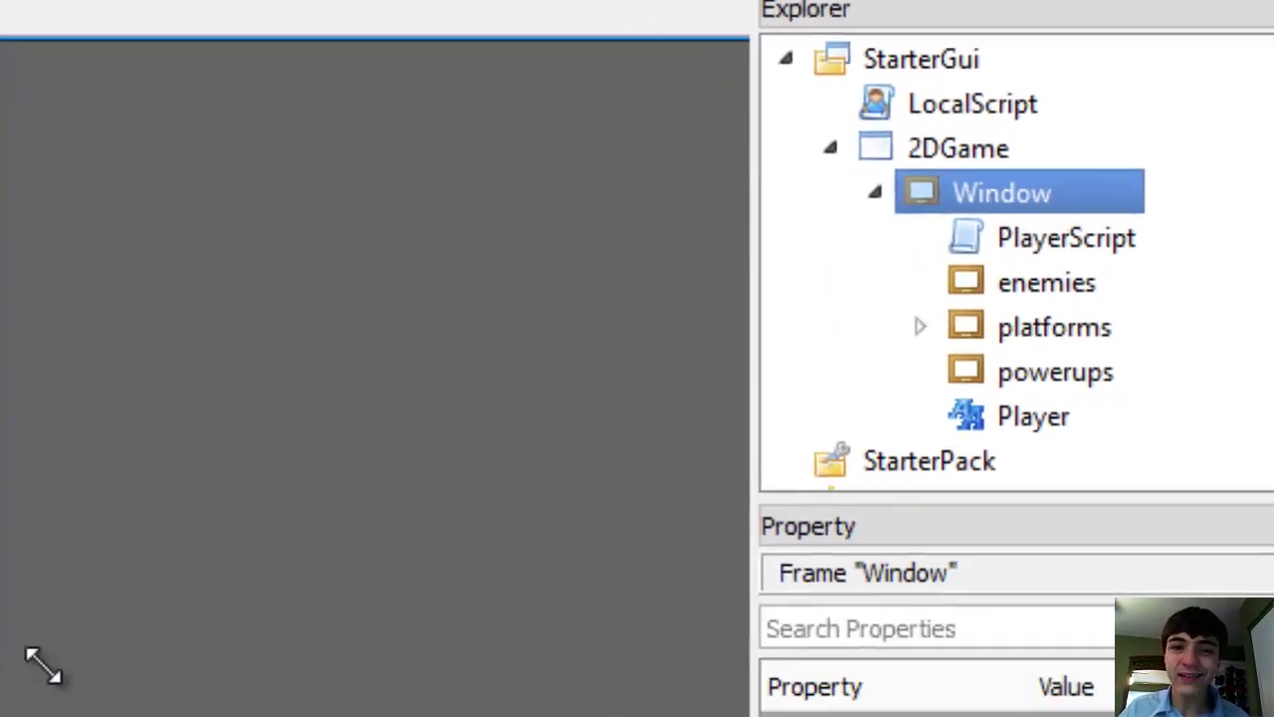
drag(43, 668, 275, 295)
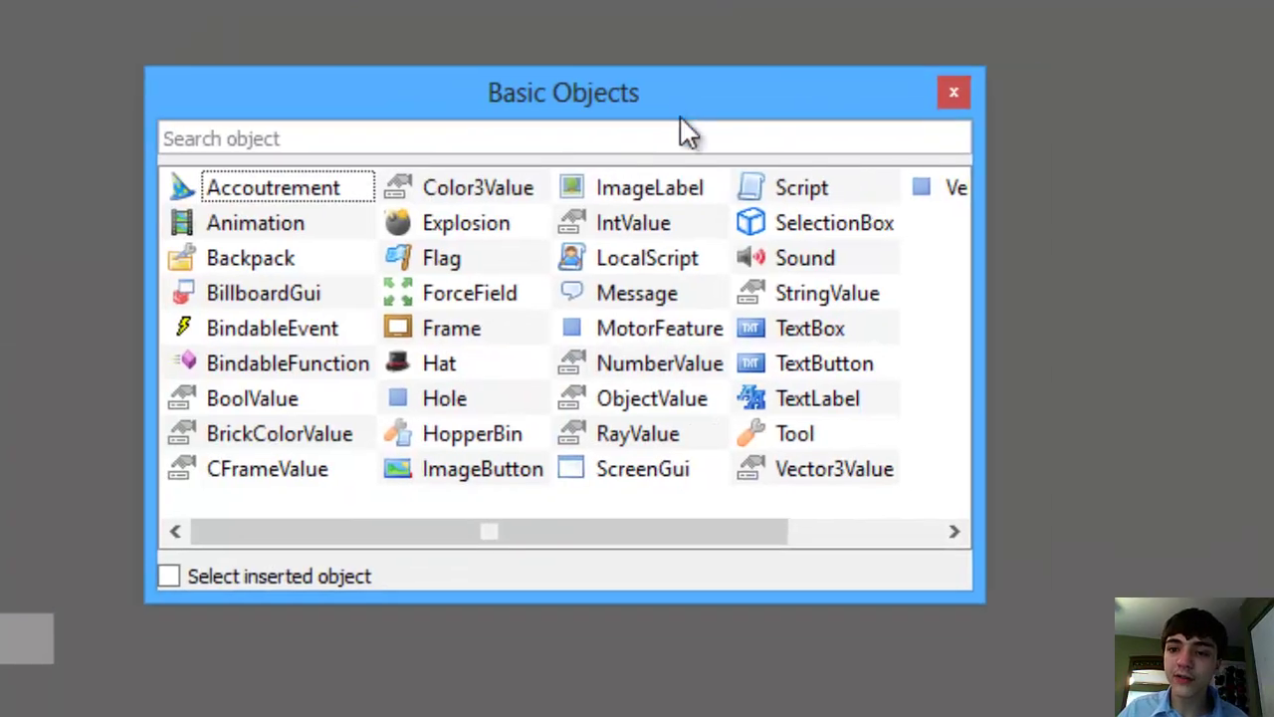
click(812, 400)
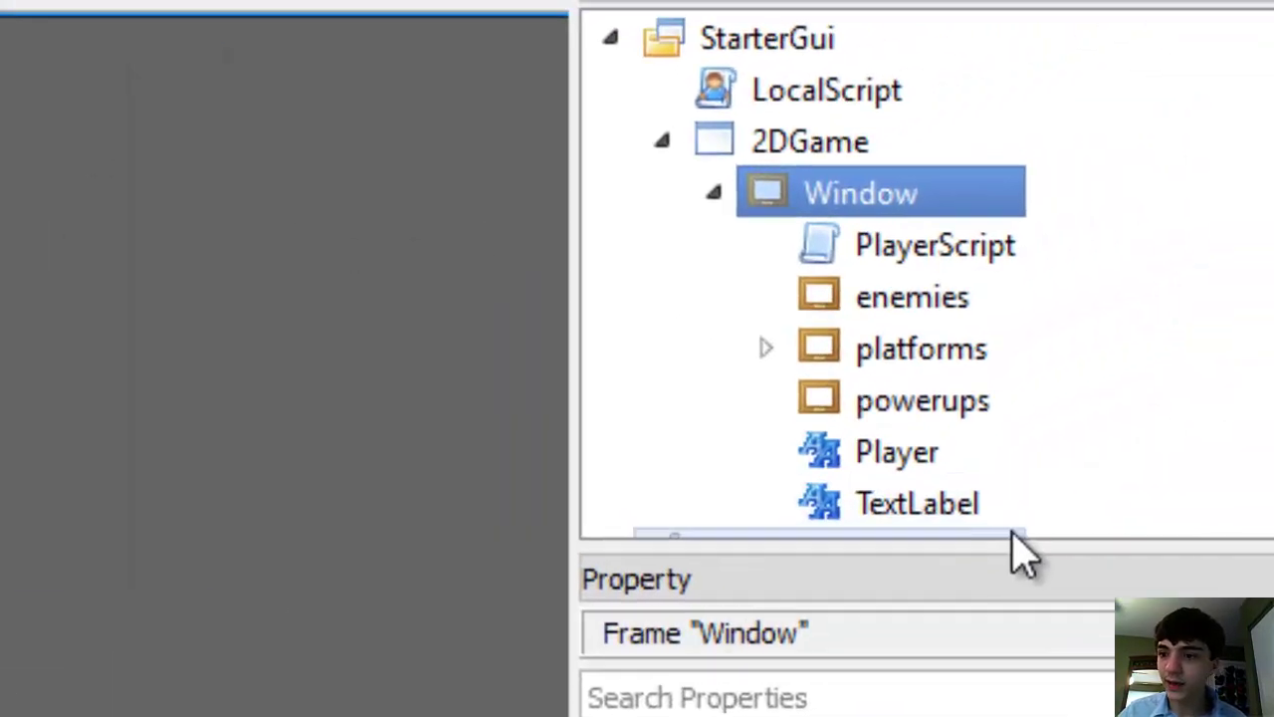
Step: Move the new TextLabel into the enemies frame and rename it Enemy
click(1259, 316)
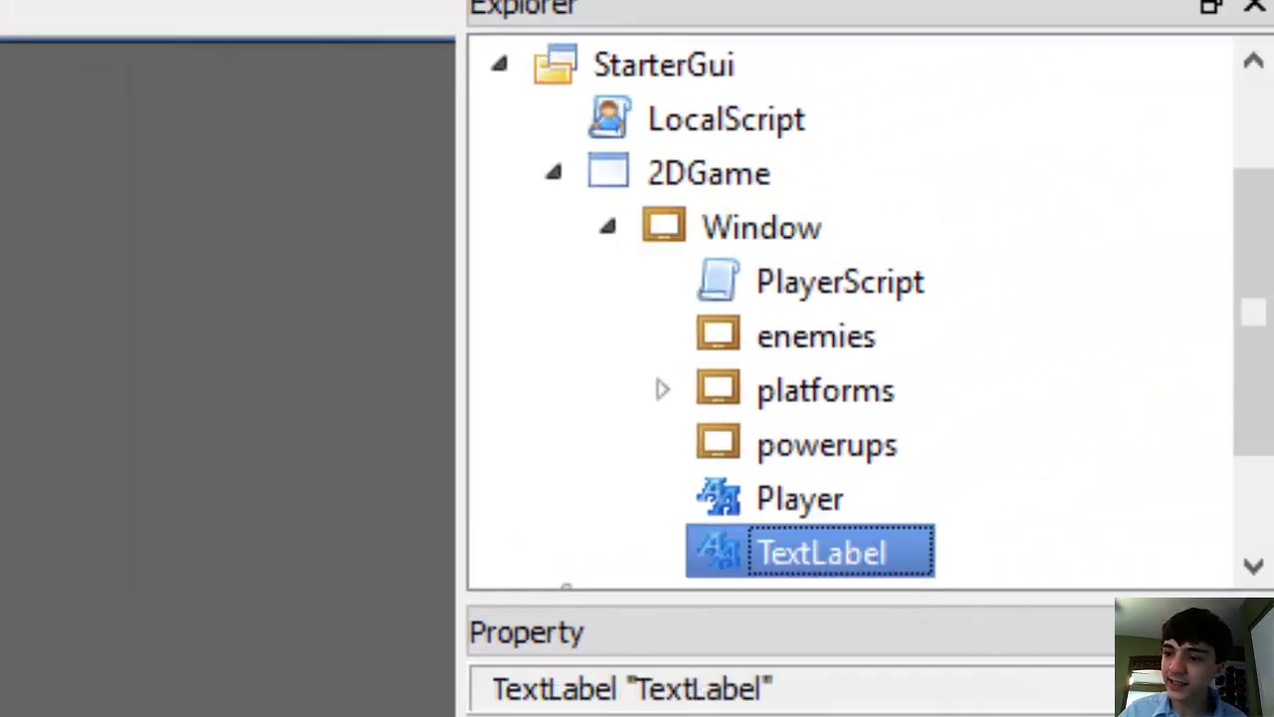
drag(899, 551, 850, 334)
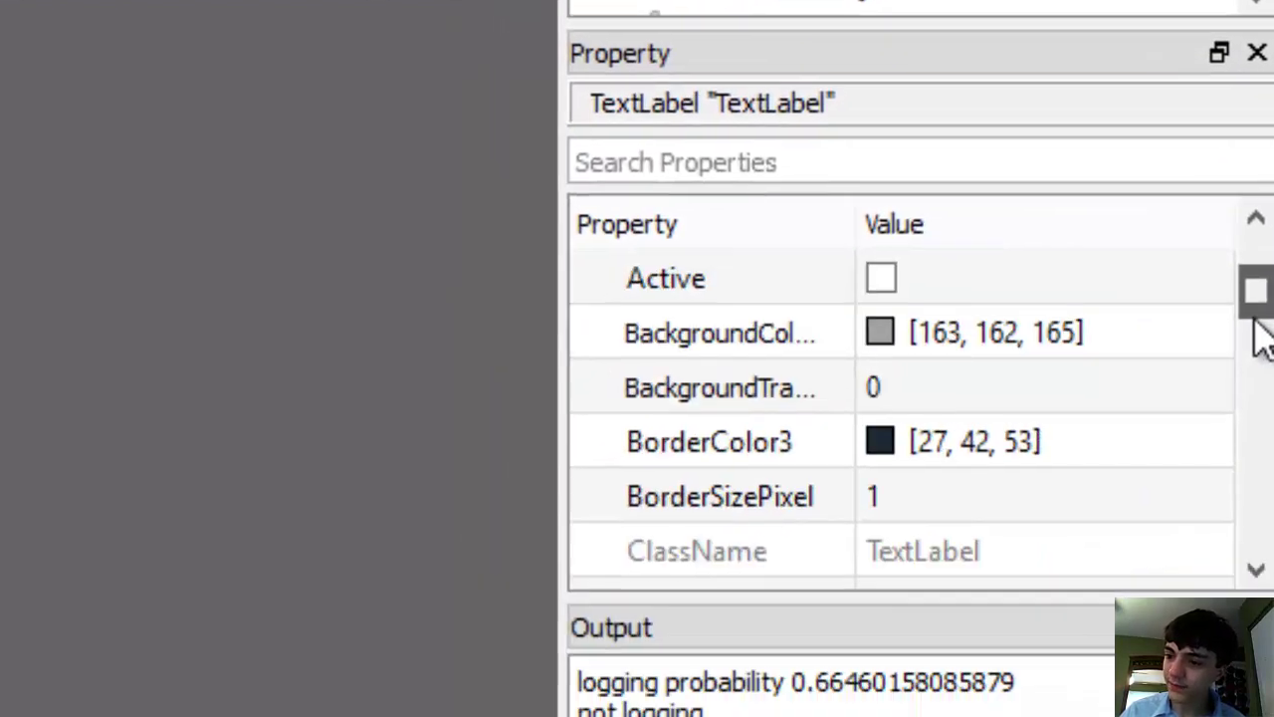
scroll(1212, 396, down, 2)
click(1039, 392)
text(Enemy)
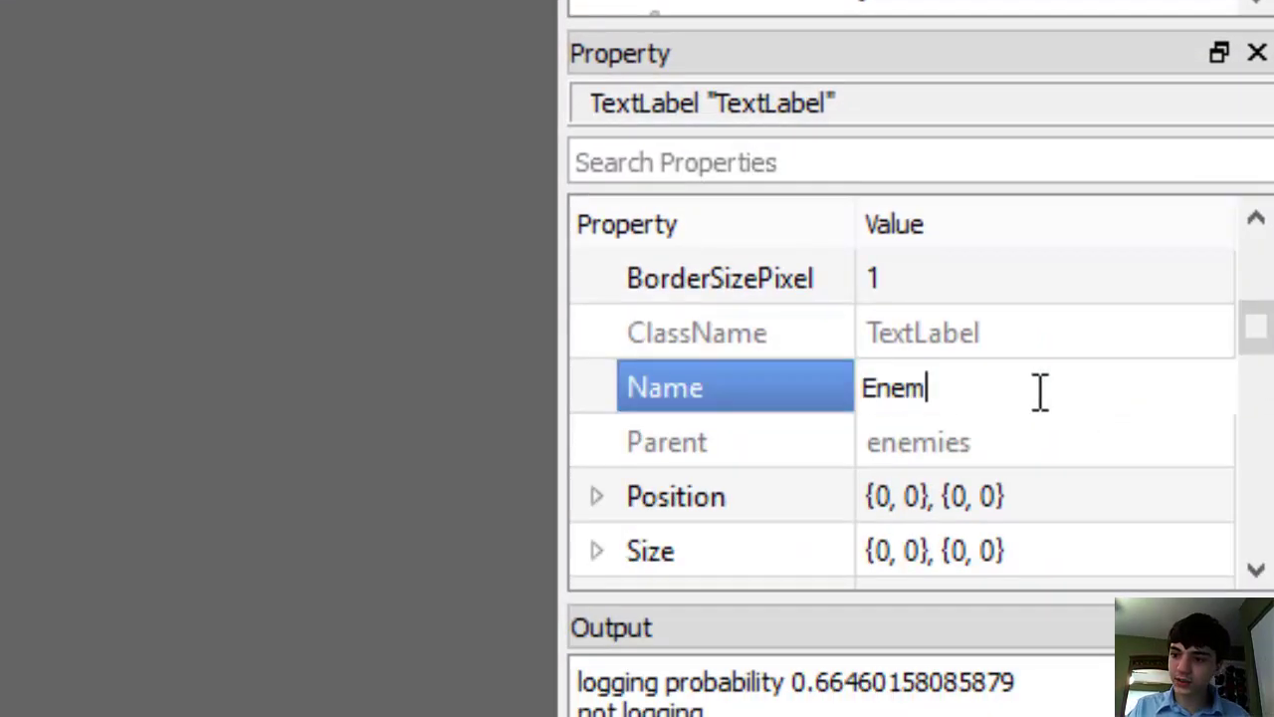
key(Return)
Step: Set the Enemy label's Position to {0.7, 0}, {0.5, 0}
scroll(1257, 363, down, 1)
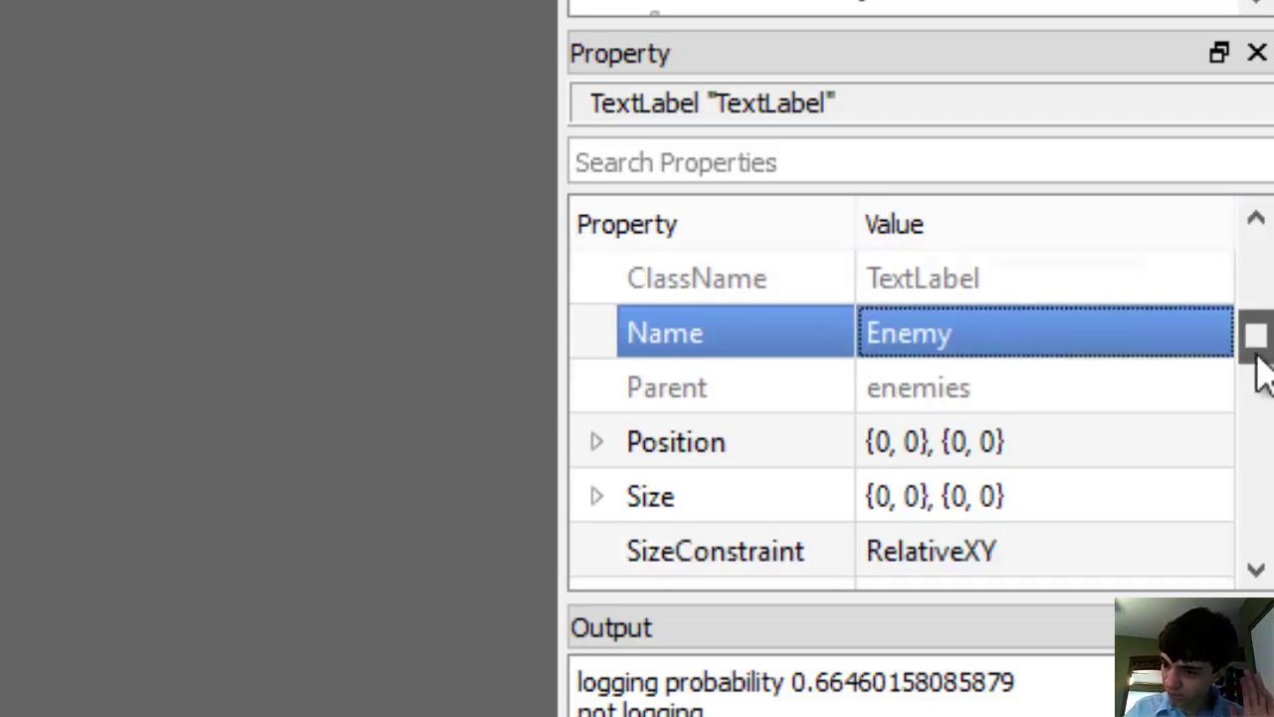
click(896, 495)
click(898, 492)
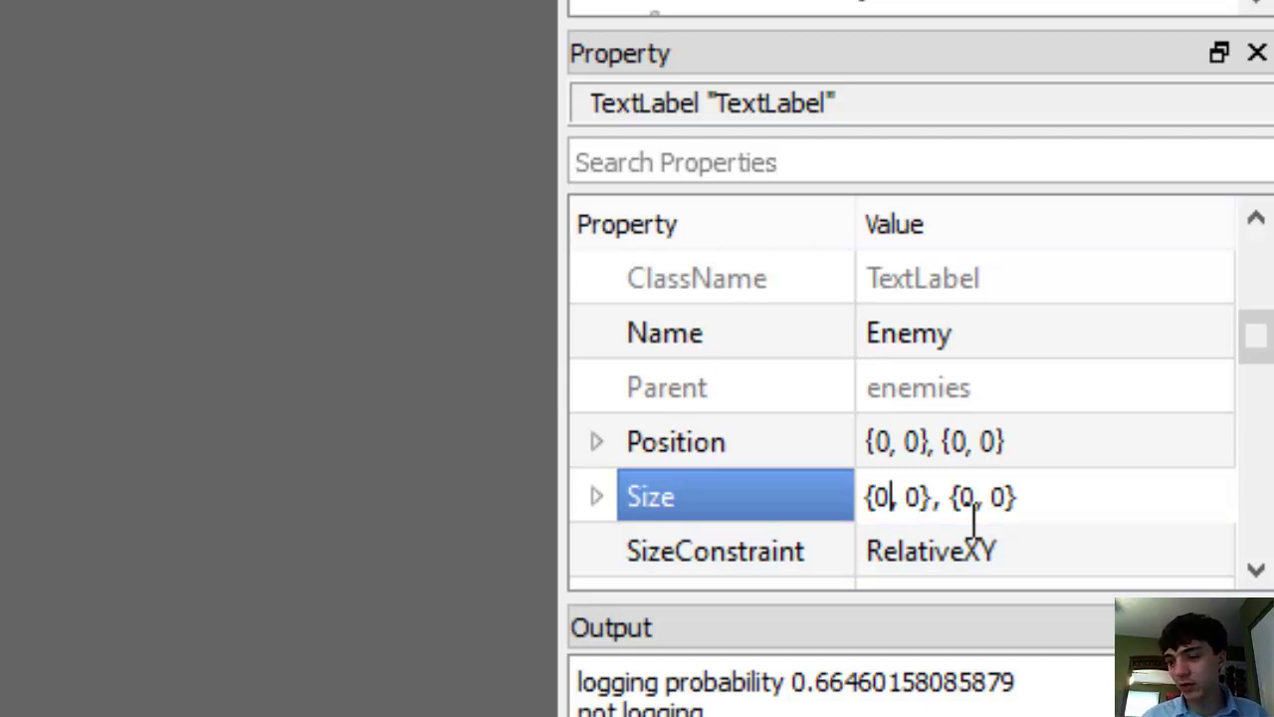
click(879, 438)
click(905, 441)
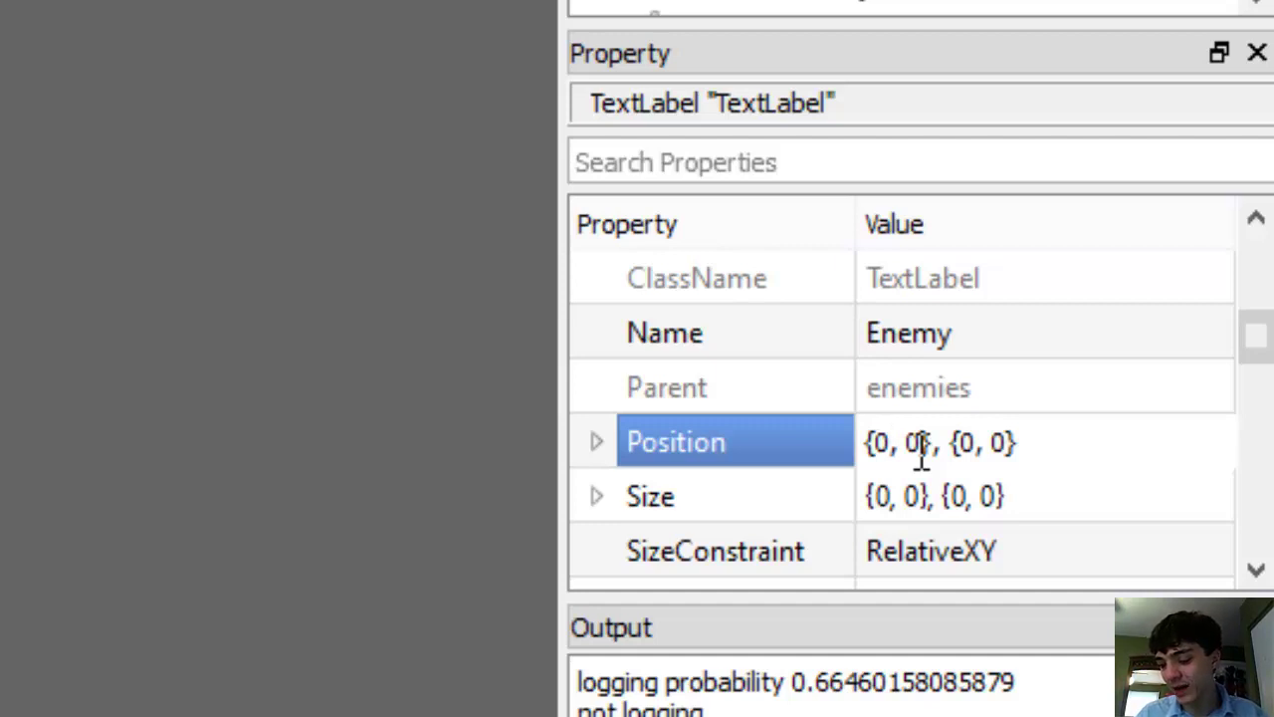
text(.7)
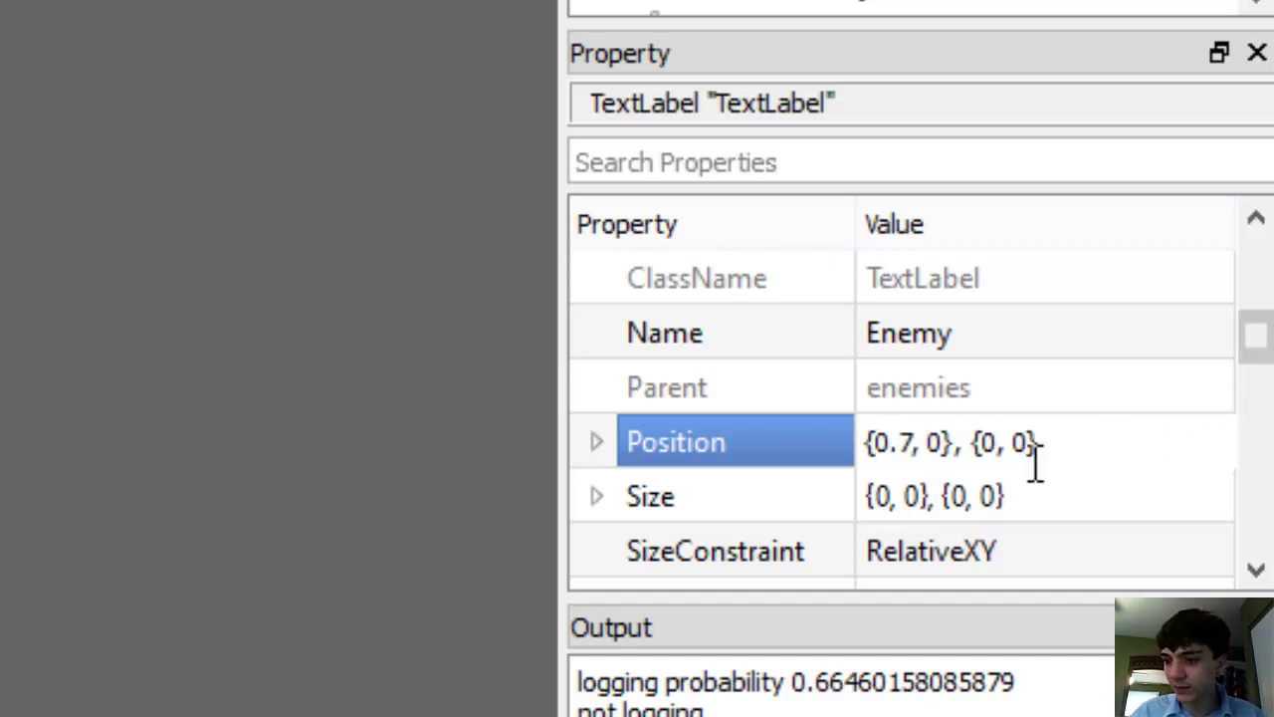
click(1000, 442)
text(.)
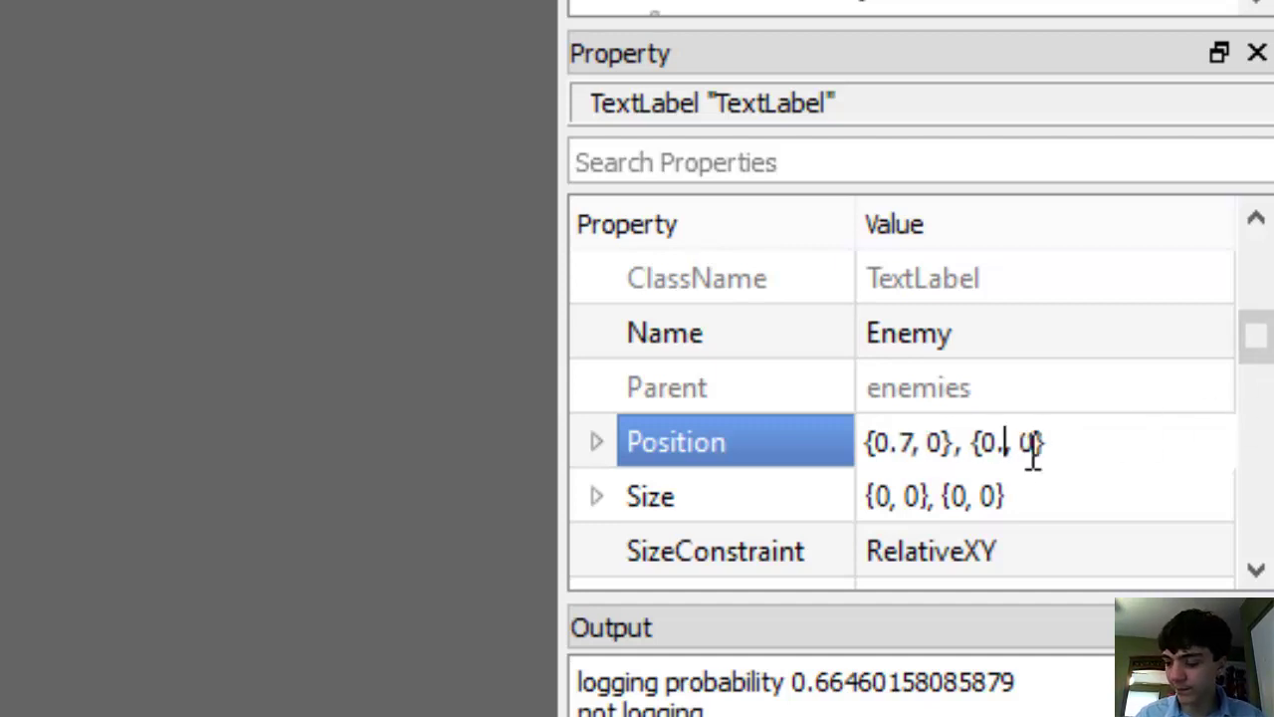
text(5)
key(Return)
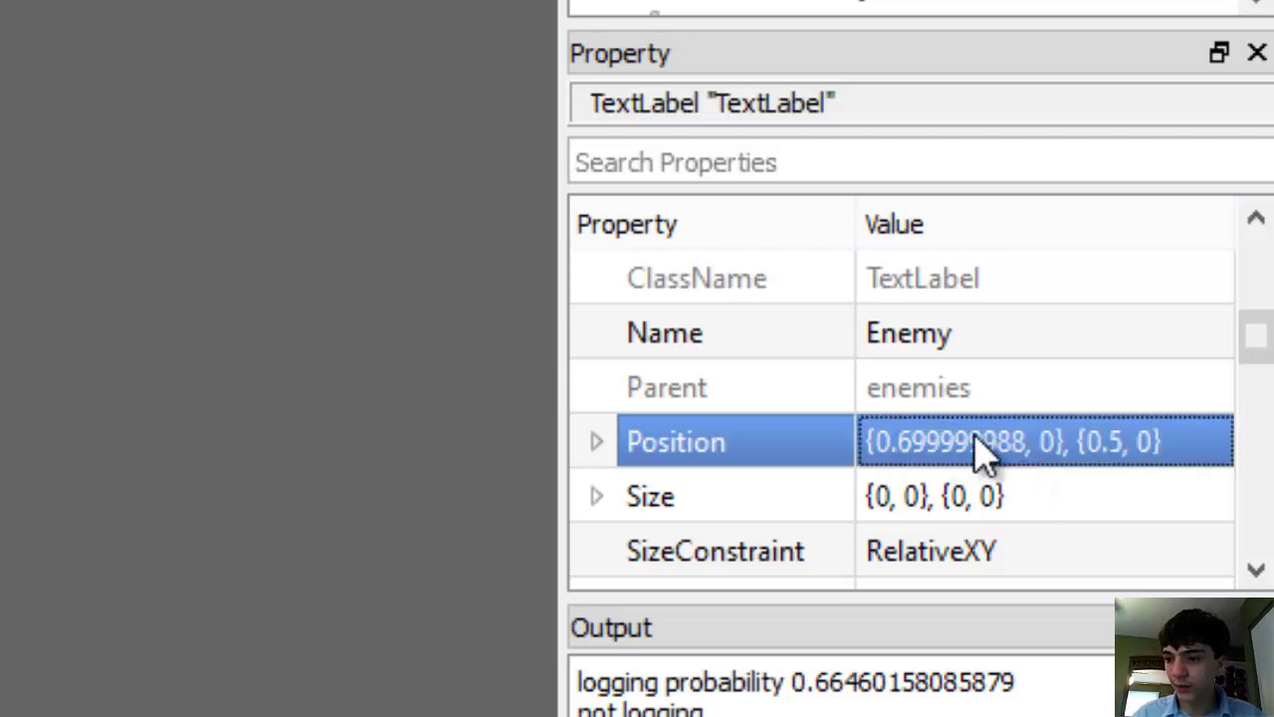
Step: Change the Enemy label's horizontal position scale to 0.85
click(1044, 433)
click(1033, 438)
drag(1030, 436, 896, 450)
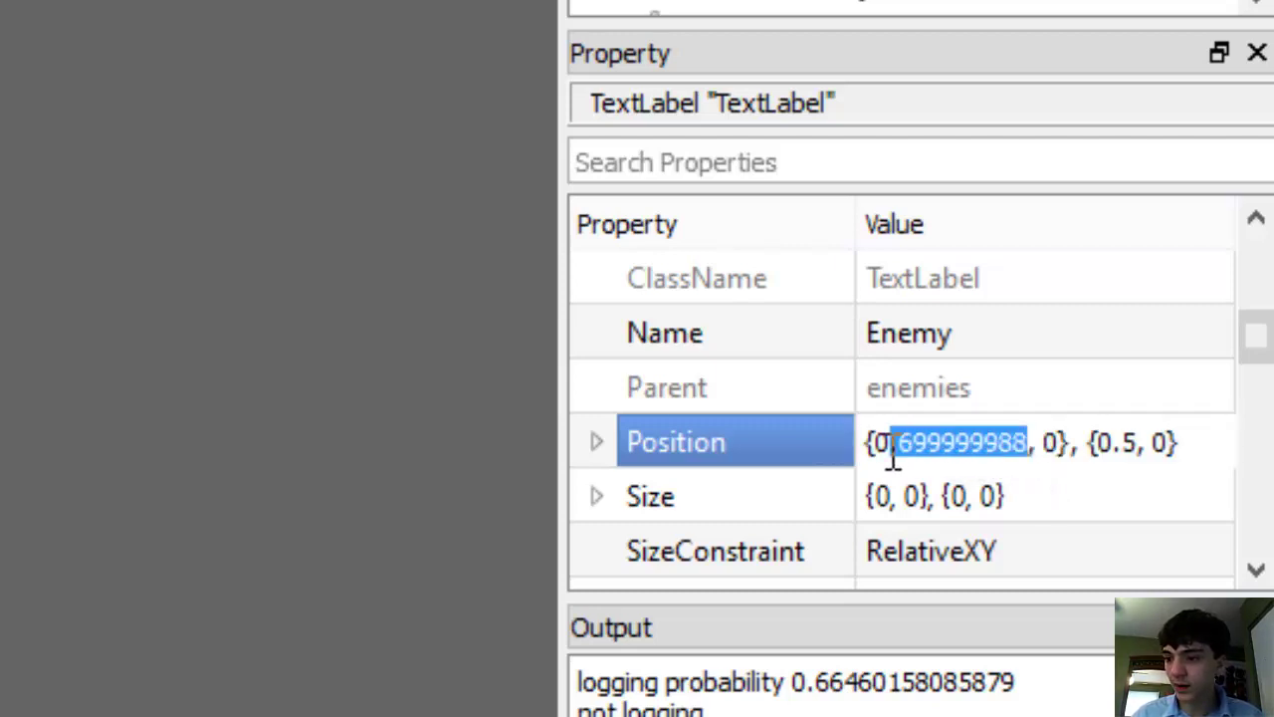
text(85)
key(Return)
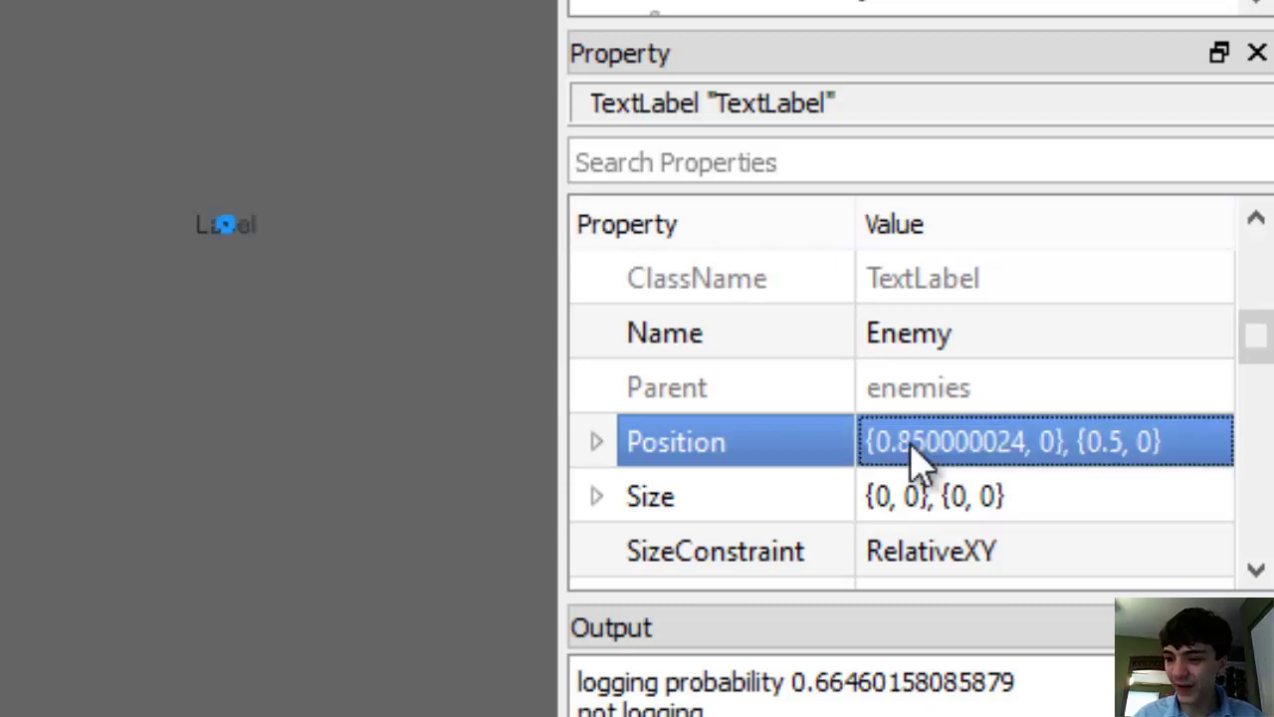
Step: Check the Player label's Size for reference and set the Enemy label's Size to {0.04, 0}, {0.035, 0}
click(921, 495)
click(893, 497)
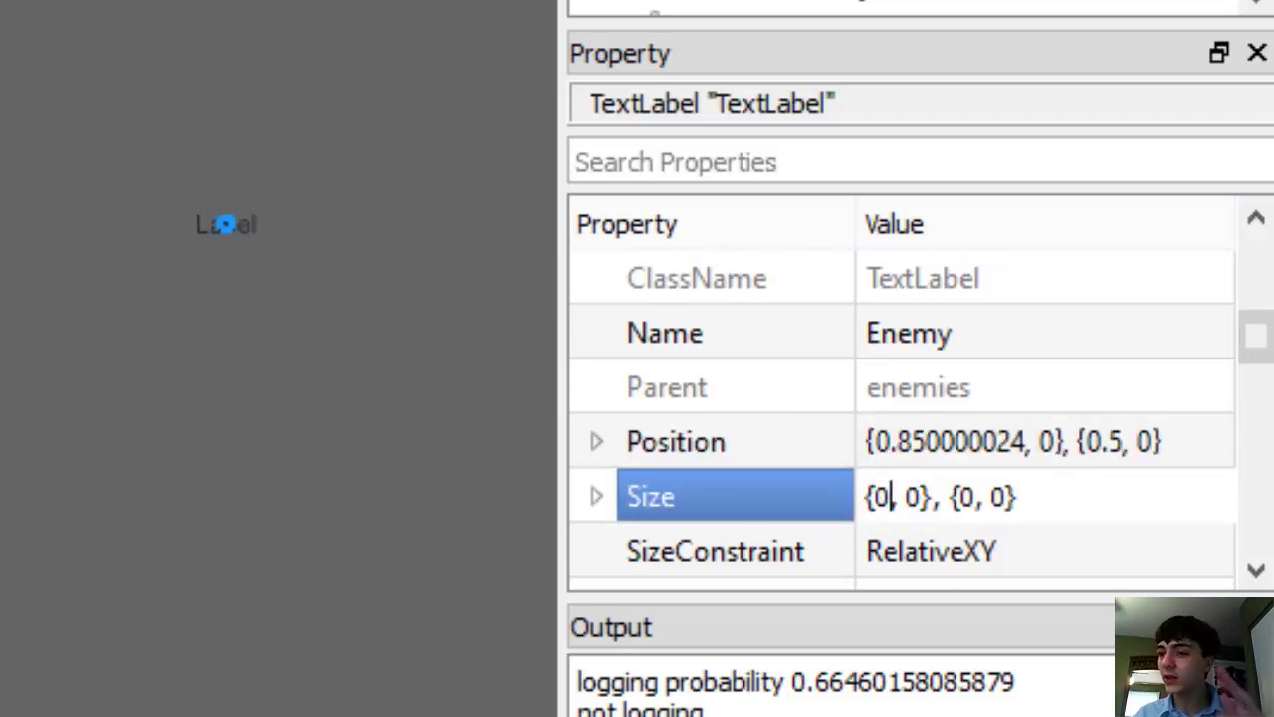
click(889, 5)
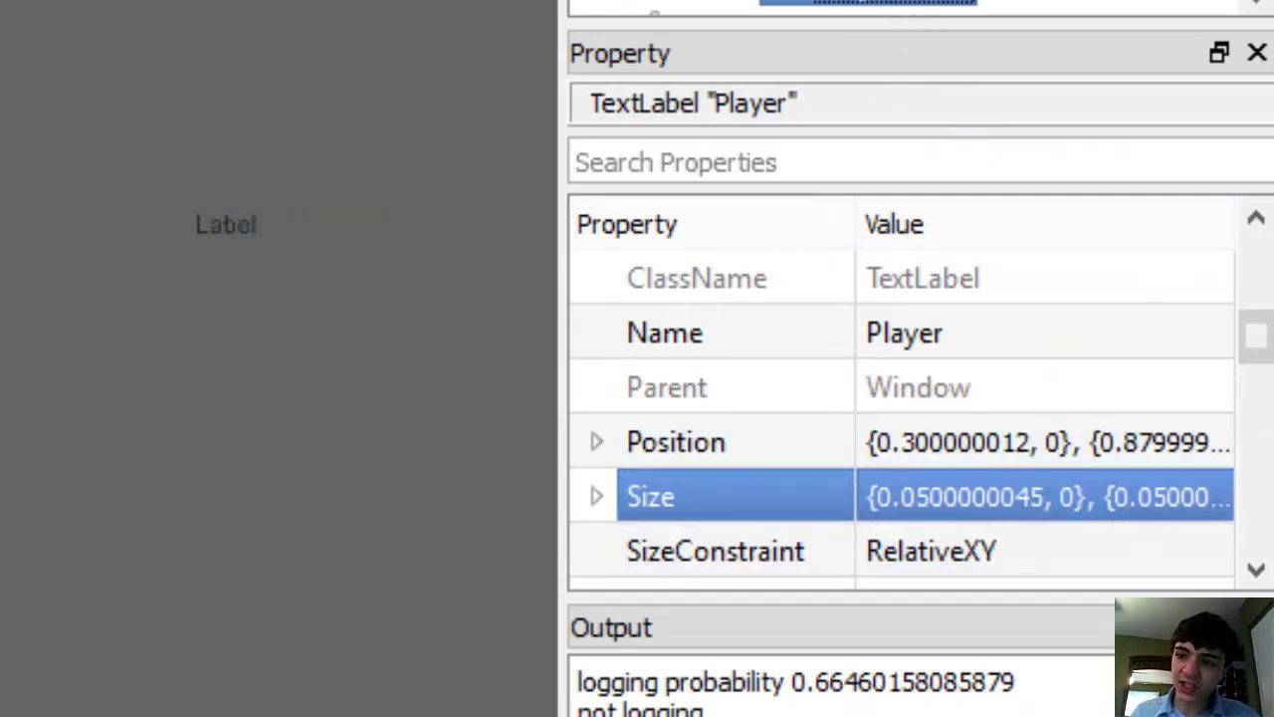
click(896, 443)
click(890, 498)
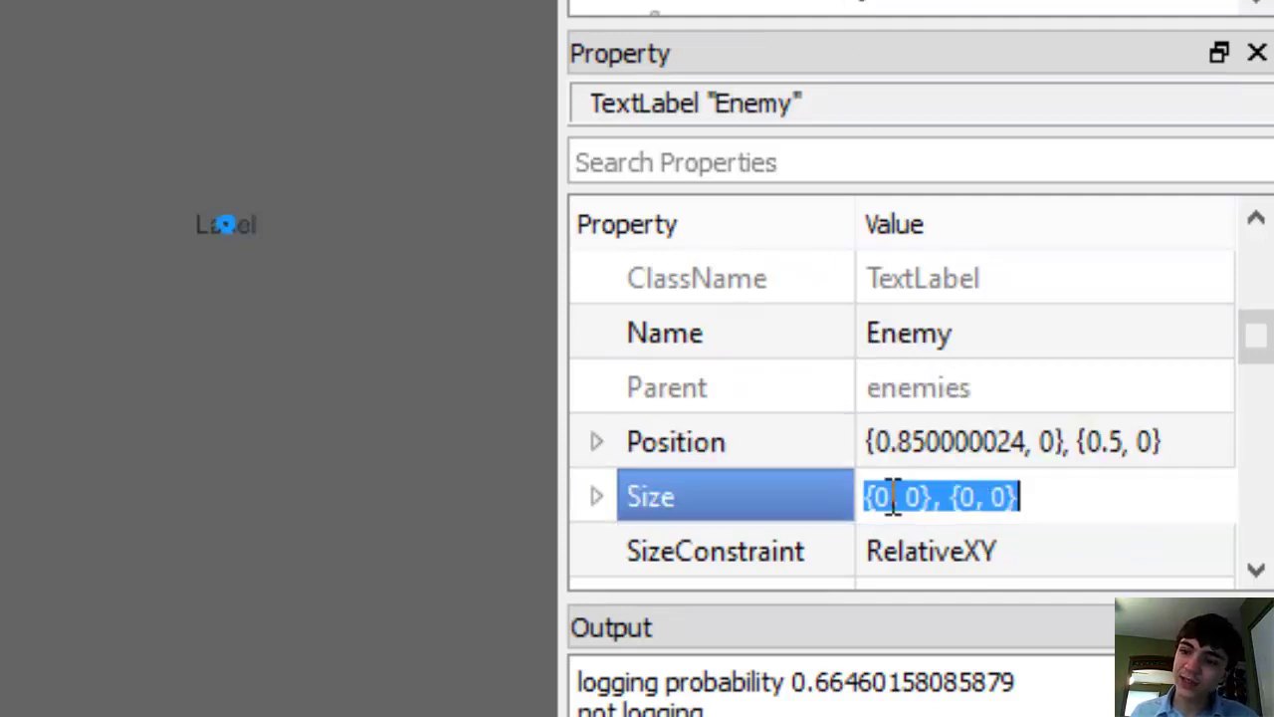
click(889, 498)
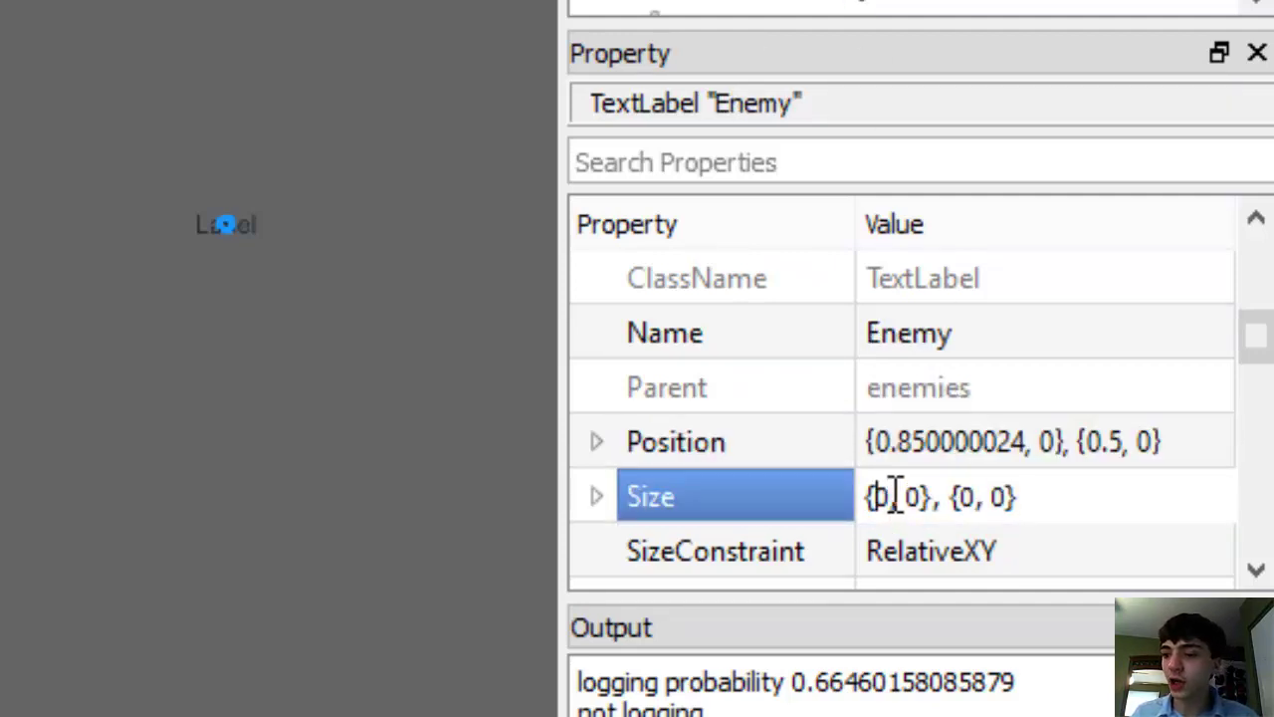
text(.0)
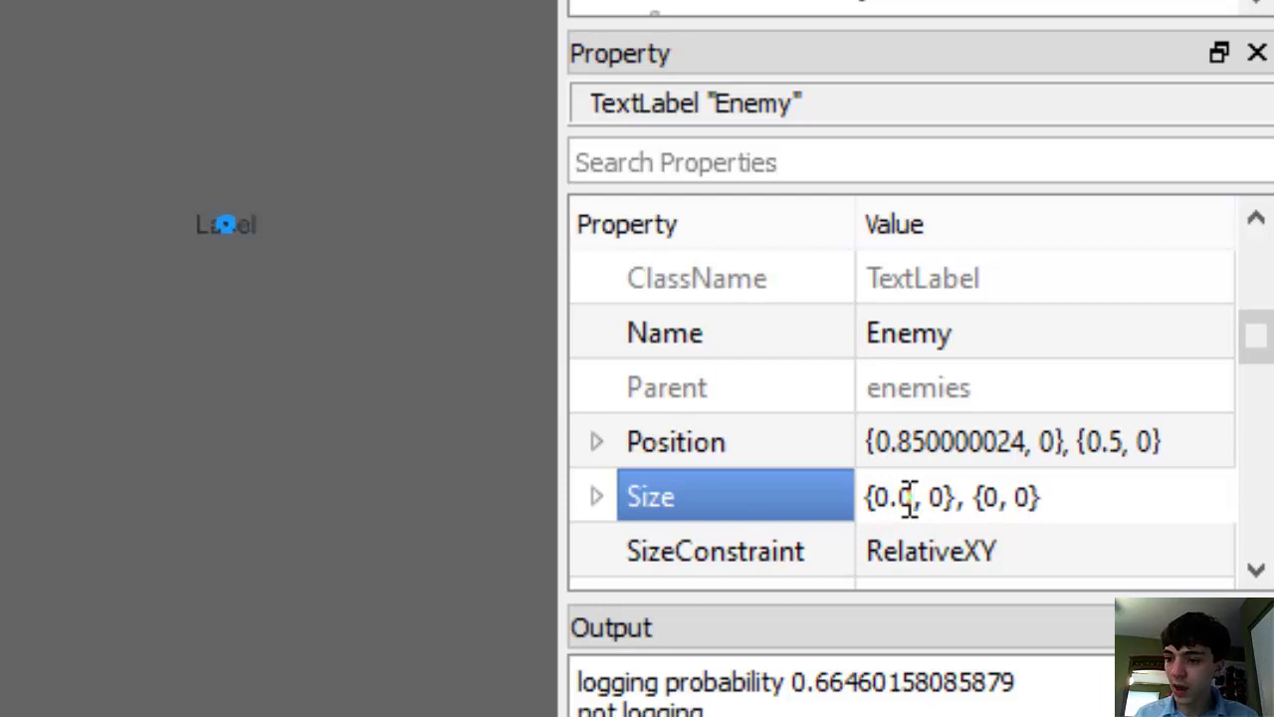
text(3)
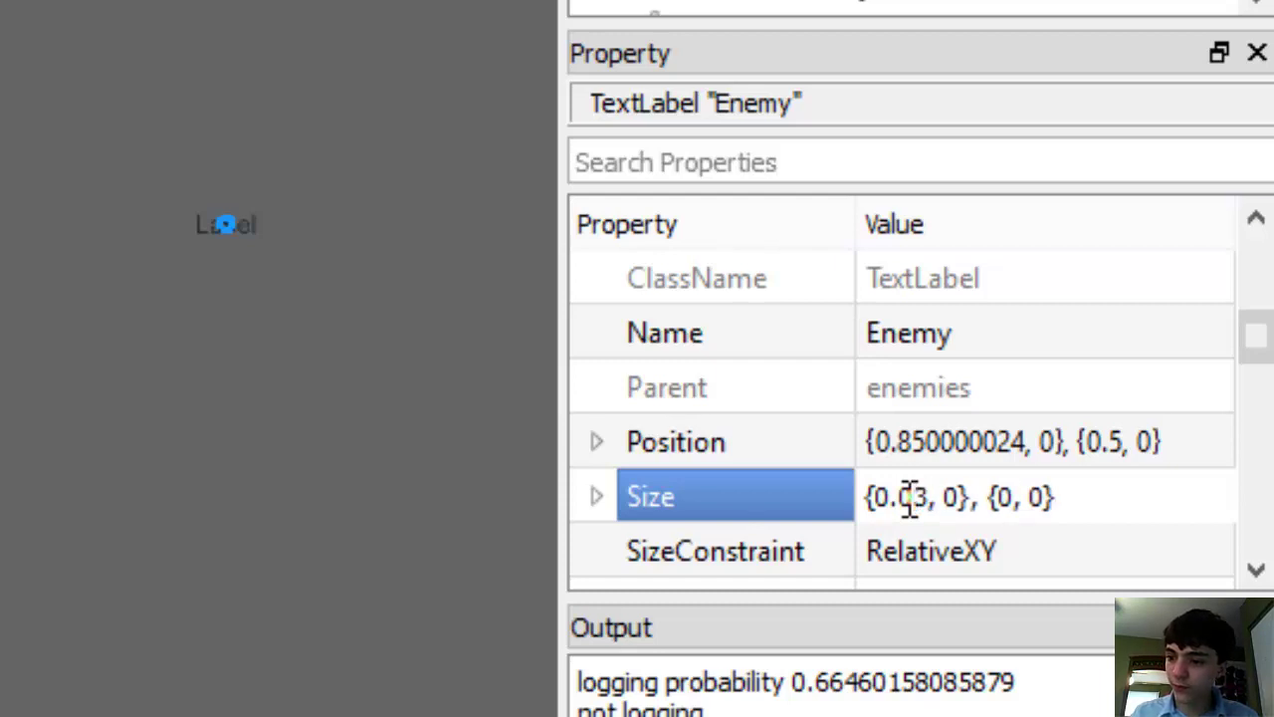
key(BackSpace)
text(4)
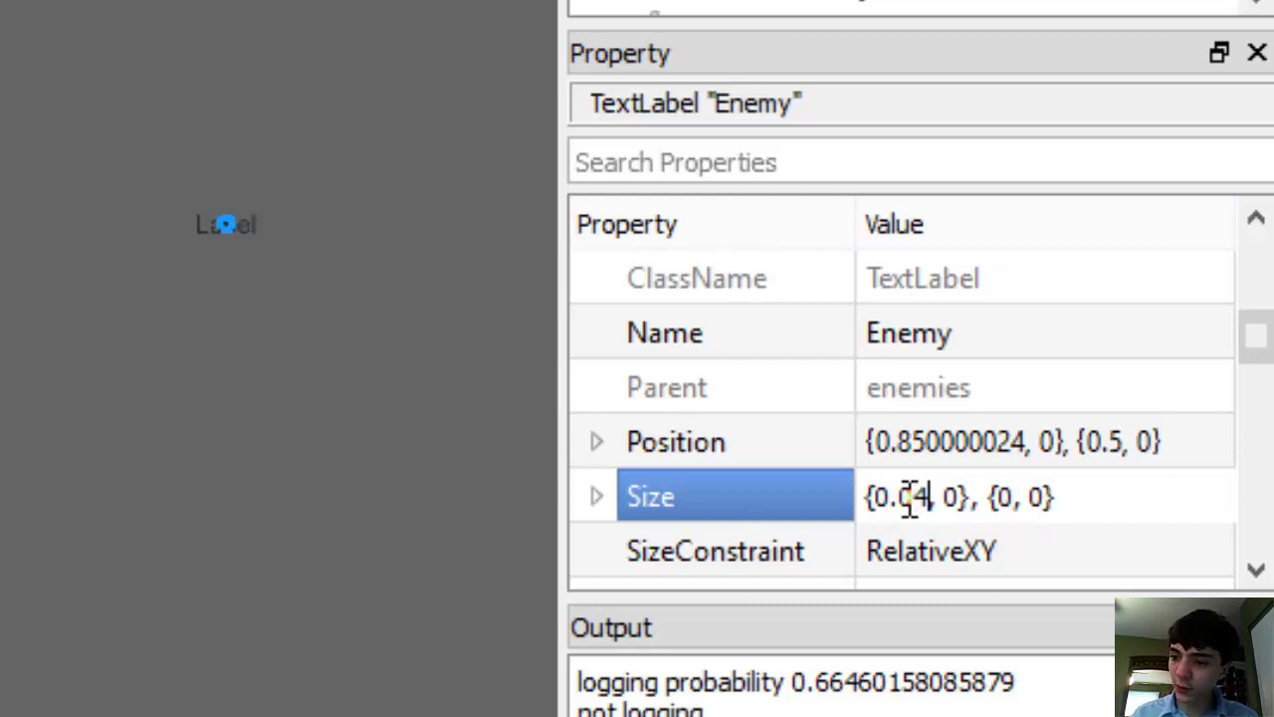
click(1016, 495)
text(.035)
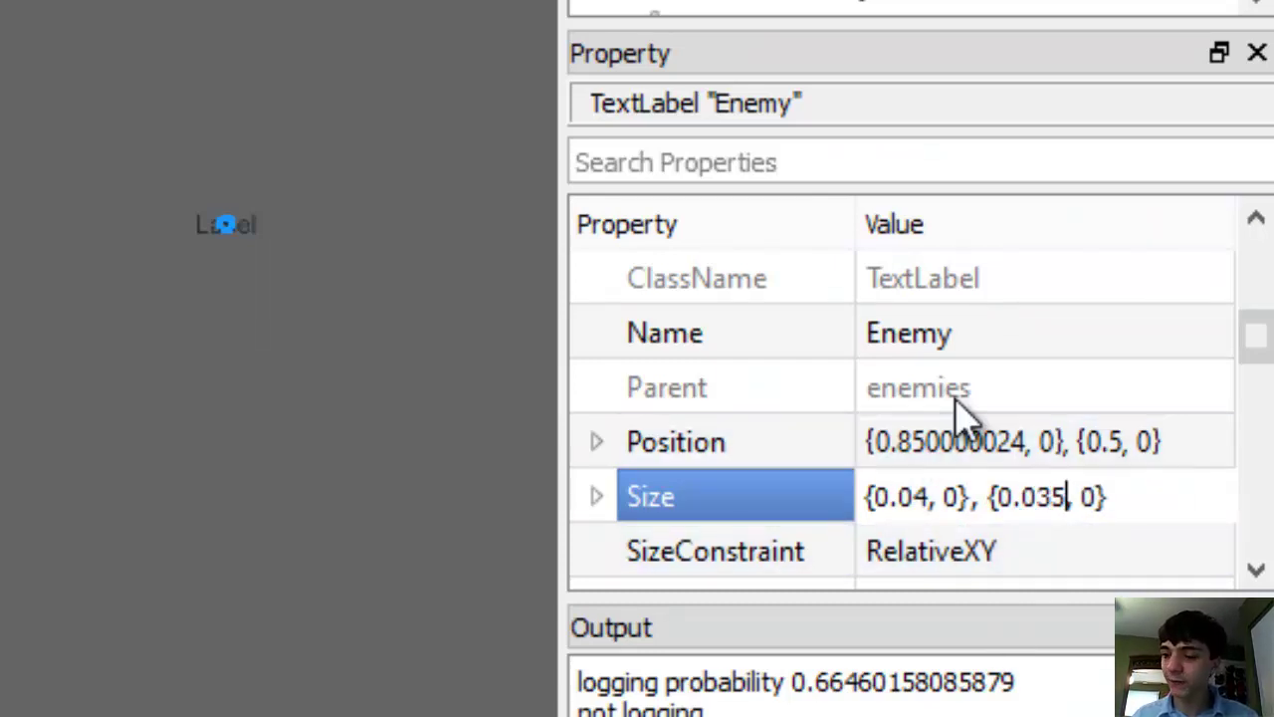
text(,)
key(Return)
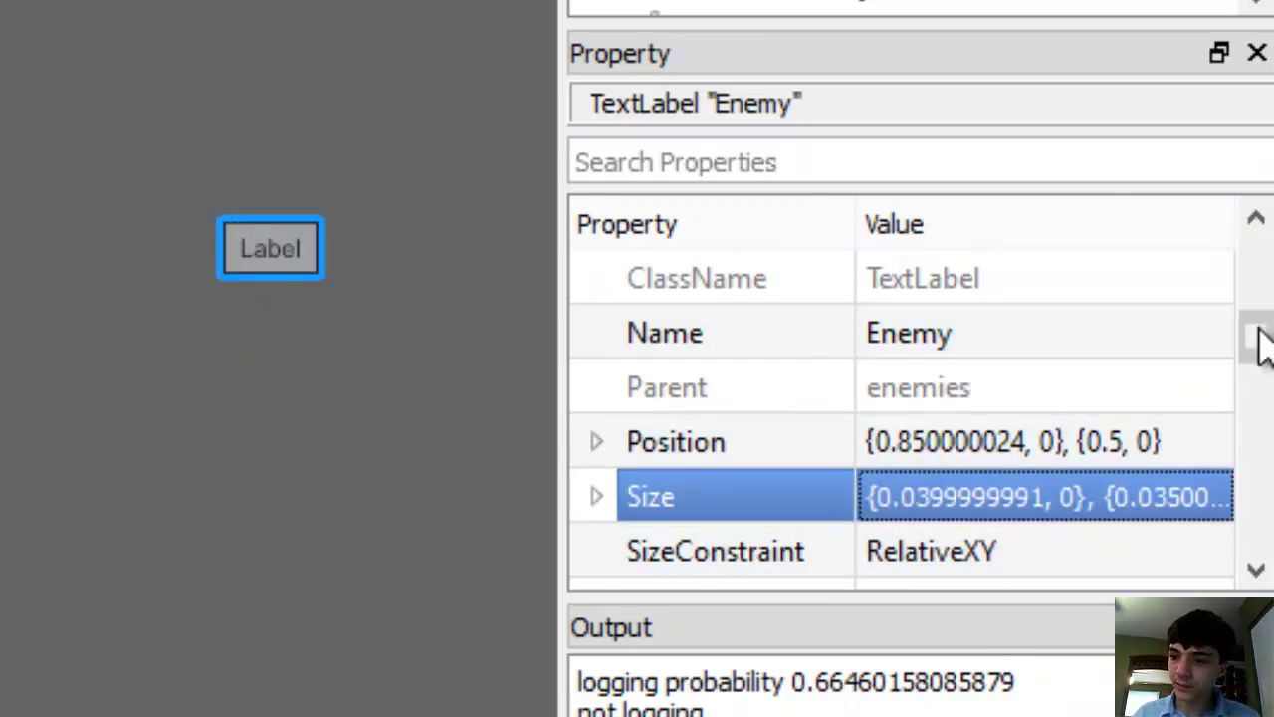
Step: Increase the Enemy label's vertical size scale to 0.05
mouse_move(1258, 339)
mouse_down()
mouse_move(1257, 448)
mouse_move(1251, 361)
mouse_up()
click(1217, 406)
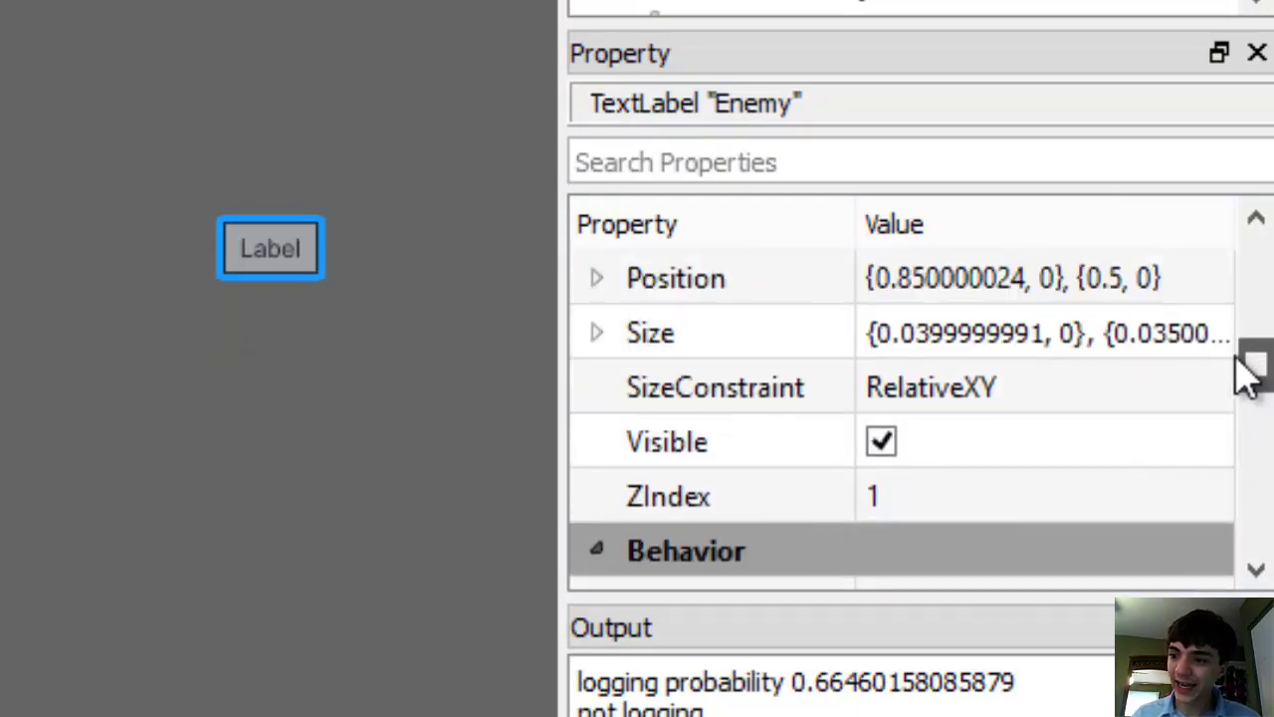
click(1164, 334)
click(1077, 329)
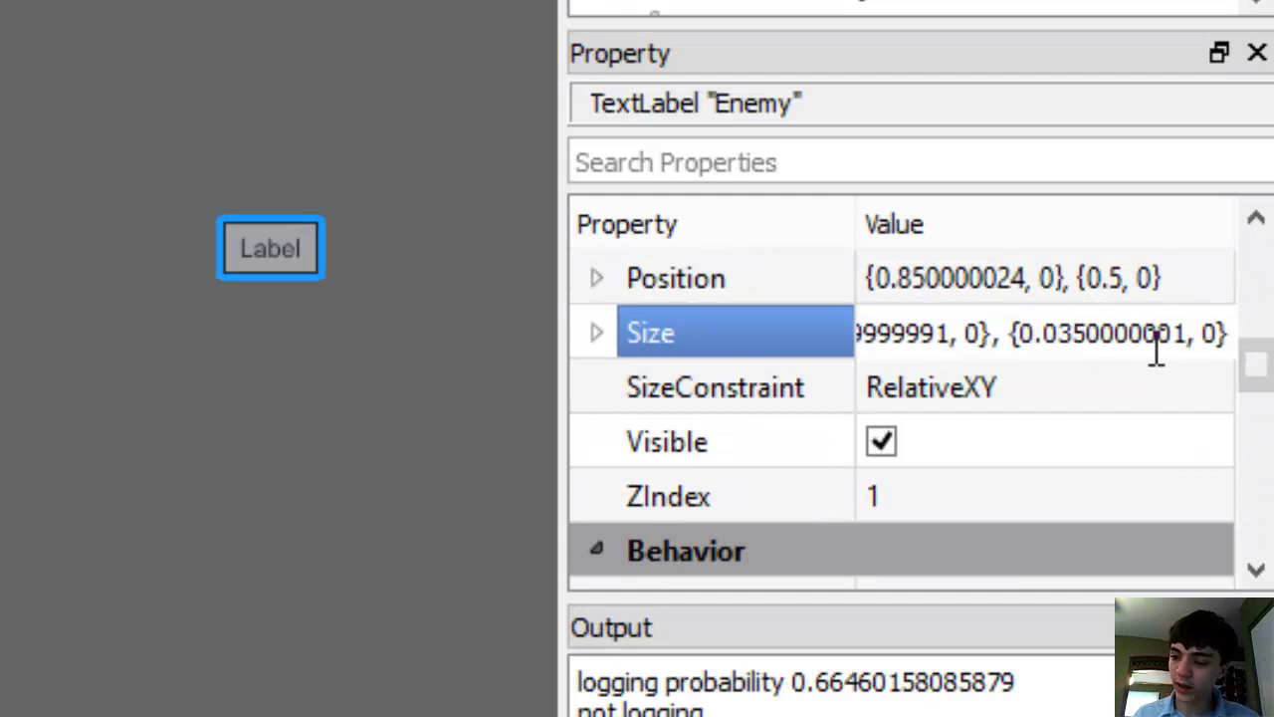
key(BackSpace)
key(Return)
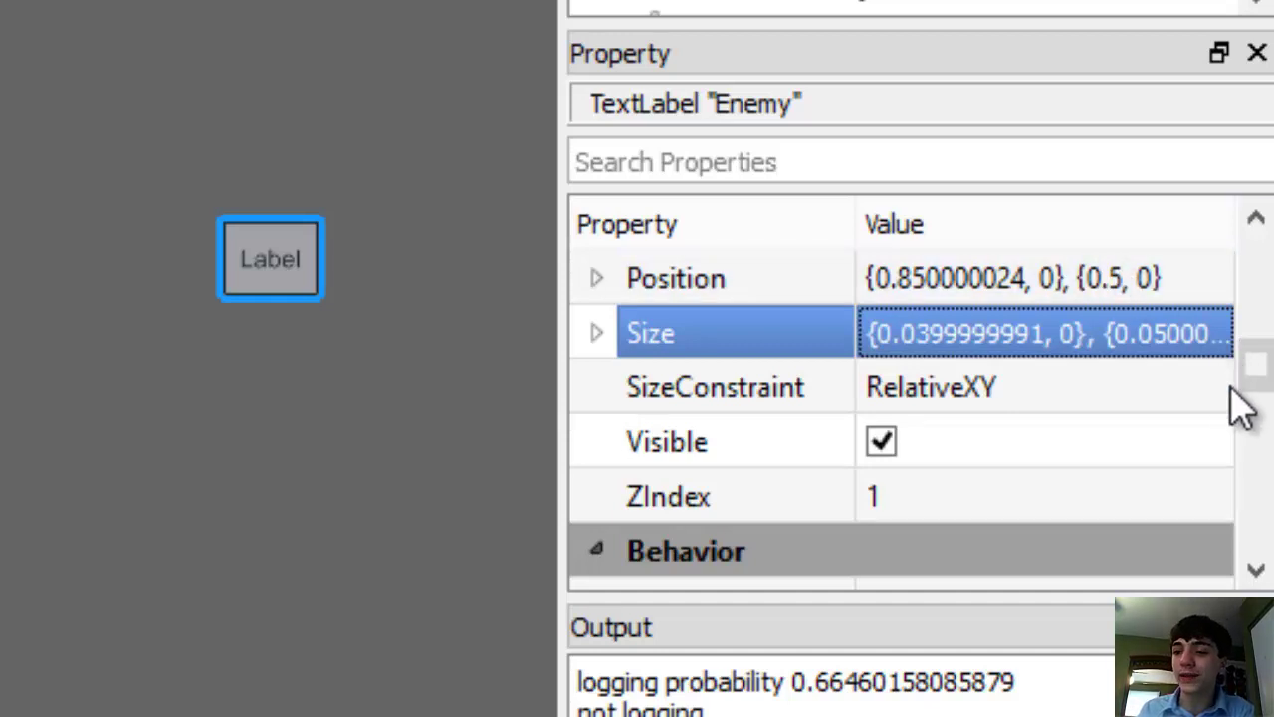
Step: Clear the Enemy label's Text property so that it is empty
drag(1257, 370, 1257, 466)
click(1070, 327)
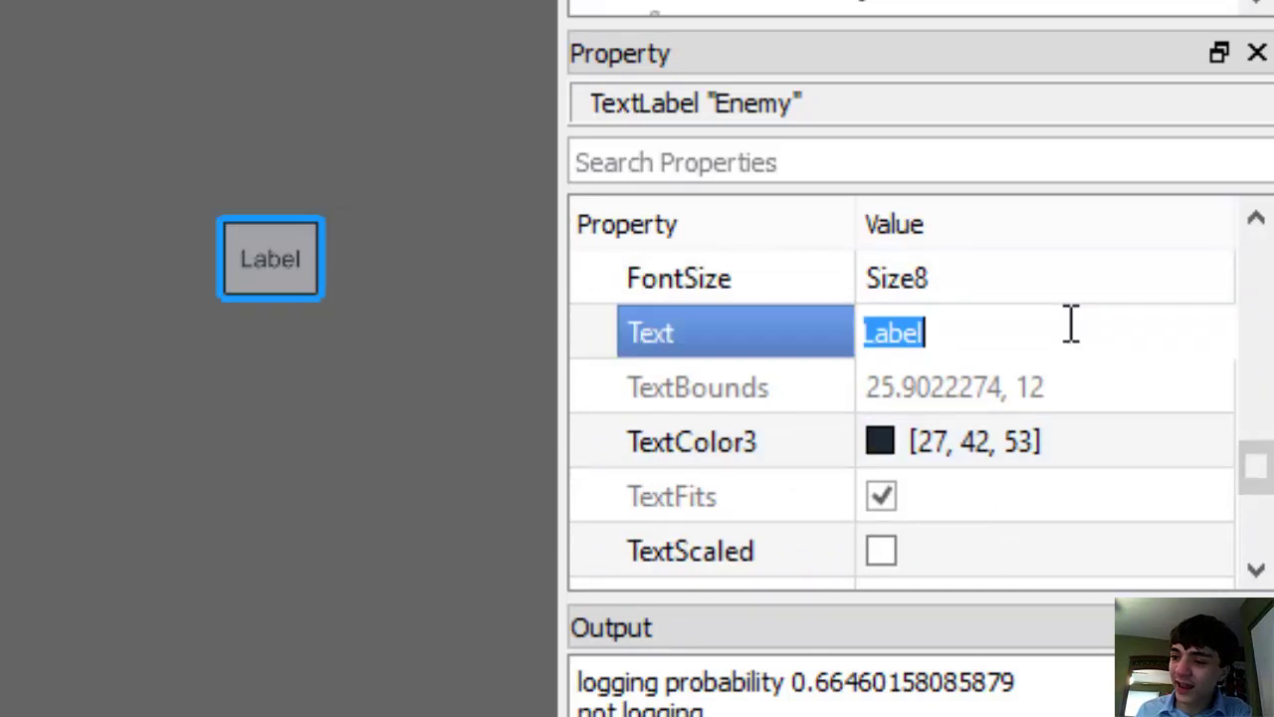
key(BackSpace)
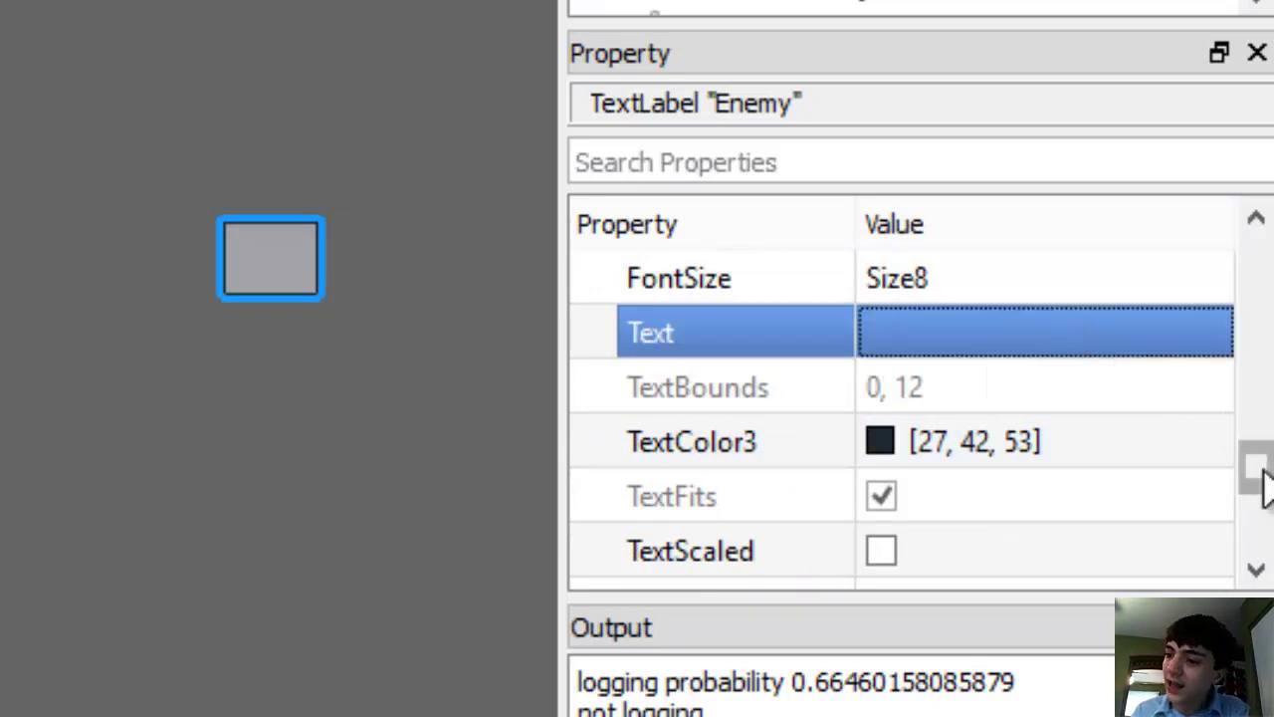
Step: Set the Enemy label's background color to the basic dark red with RGB 170, 0, 0
drag(1260, 480, 1248, 304)
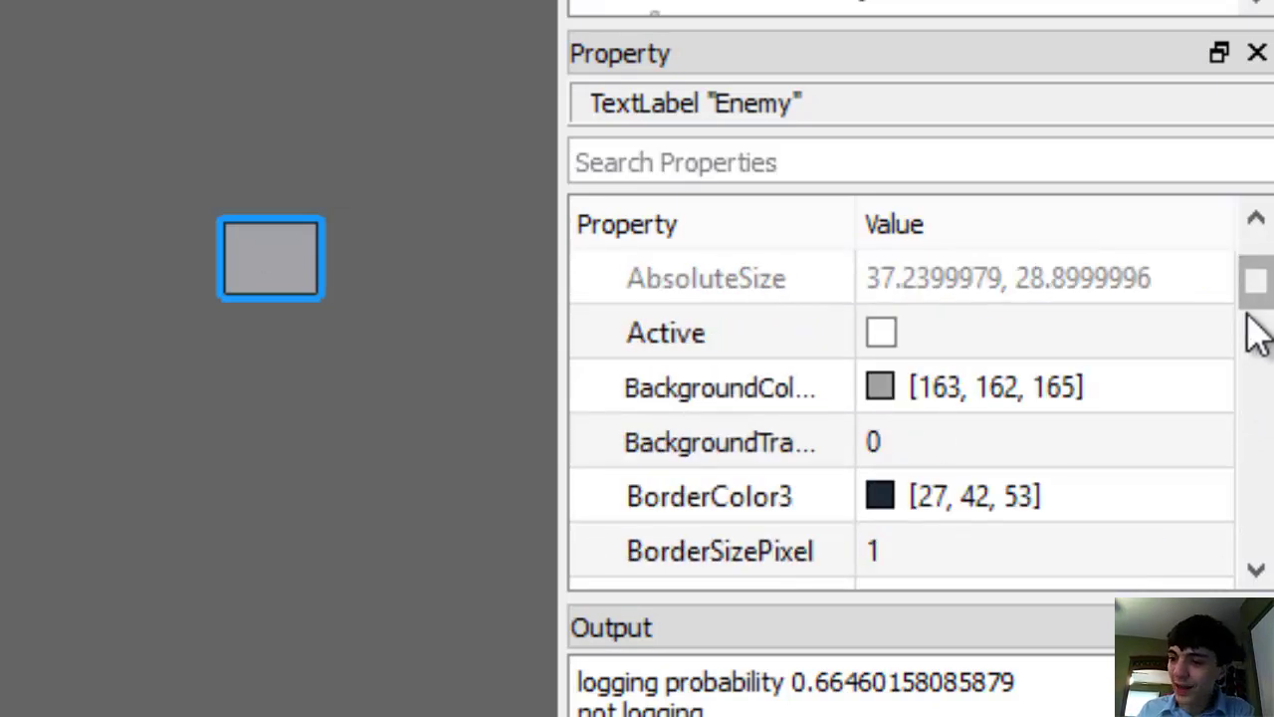
click(1225, 413)
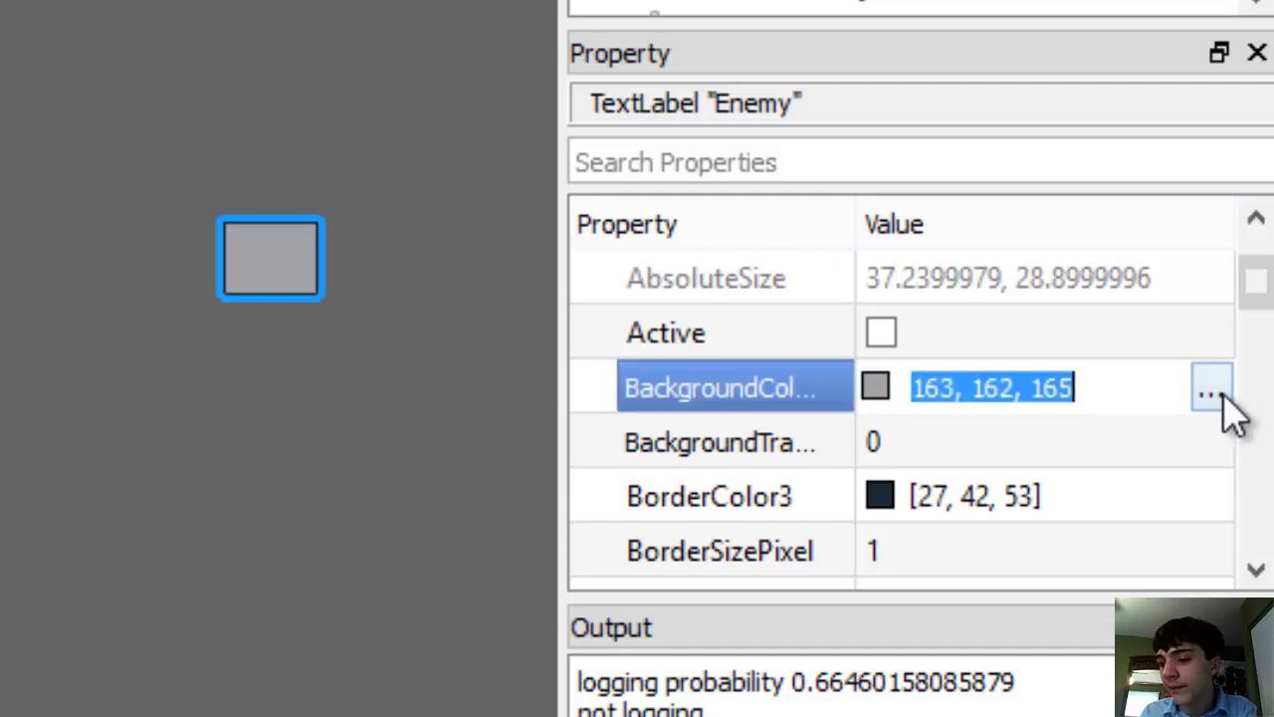
click(1225, 403)
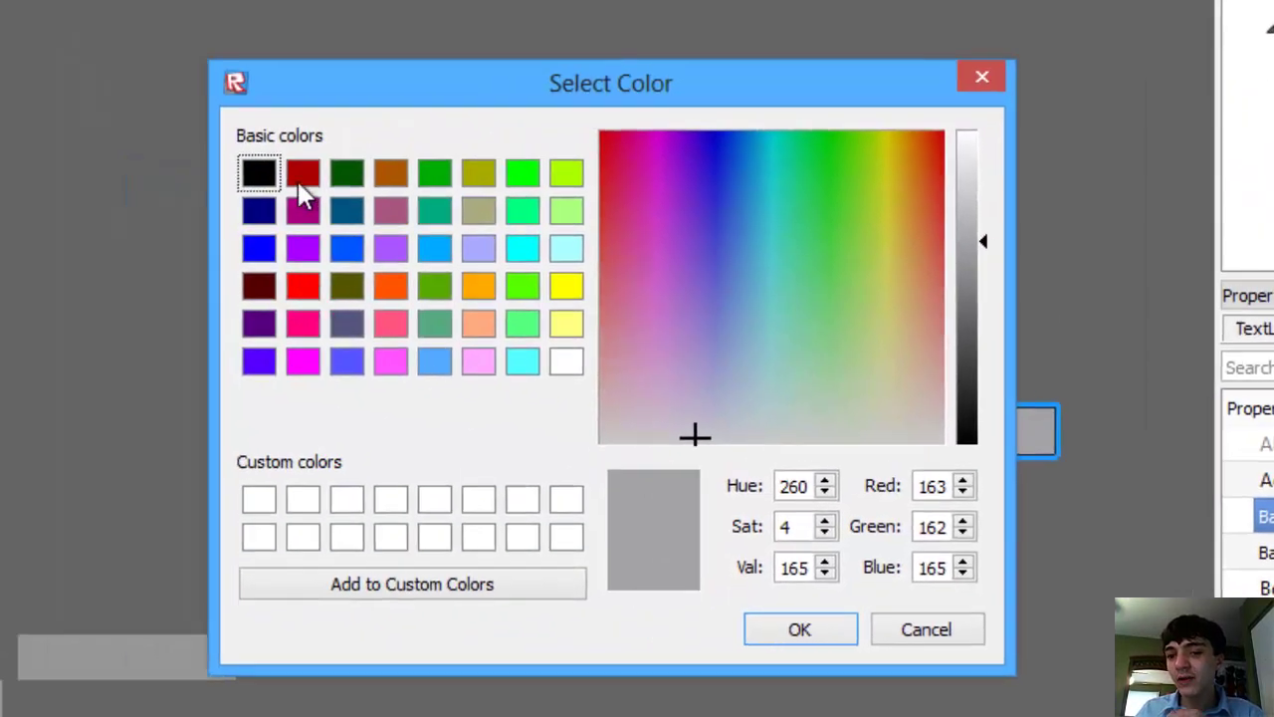
click(299, 181)
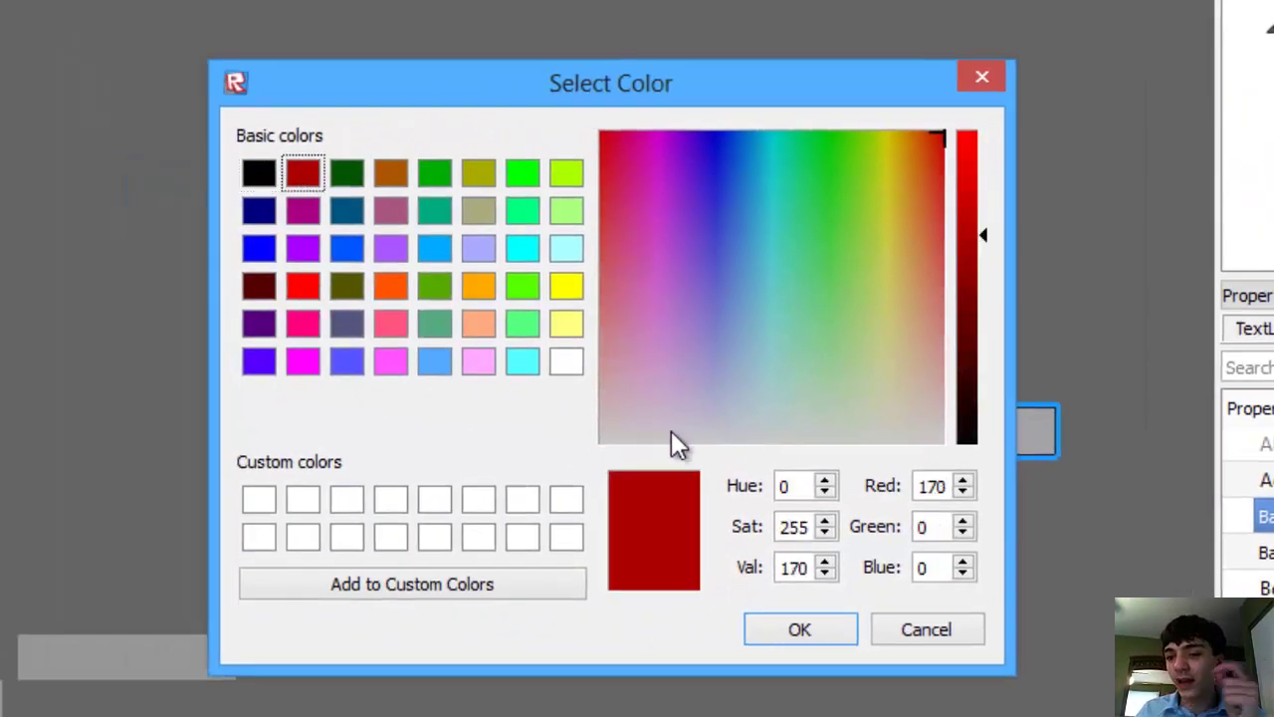
click(766, 642)
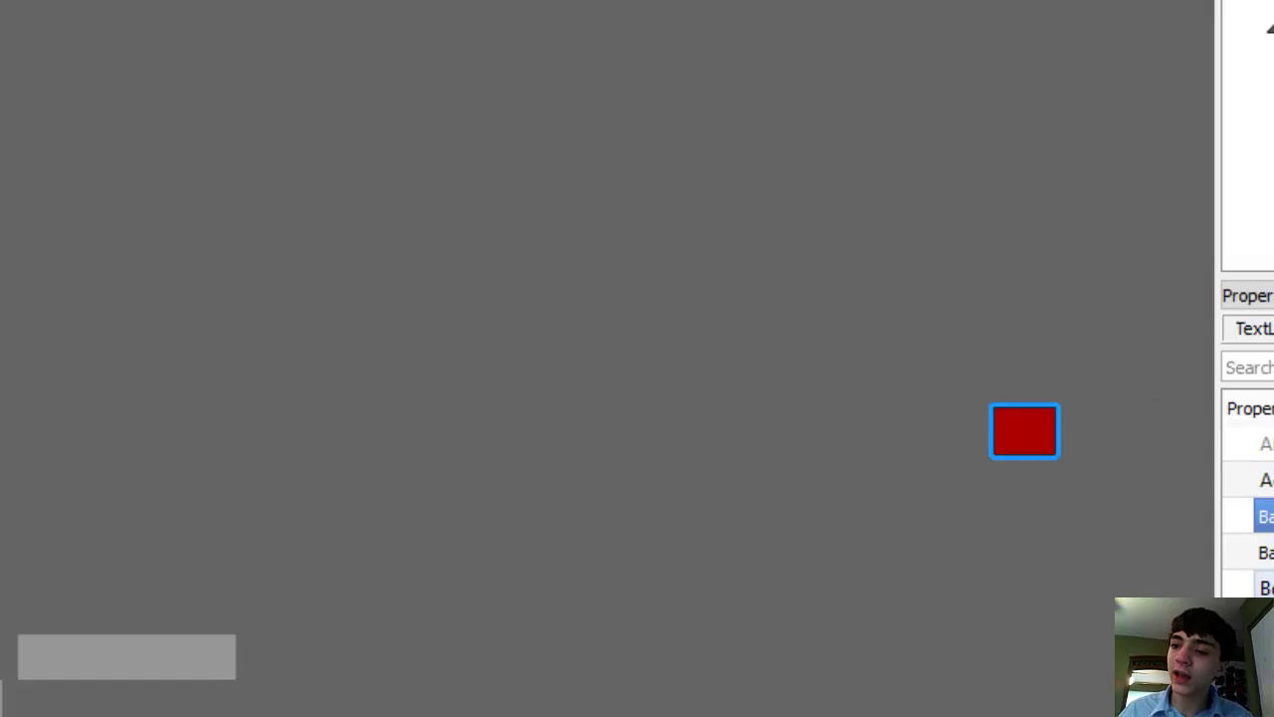
Step: Set the Enemy label's border color to black, RGB 0, 0, 0
click(1264, 588)
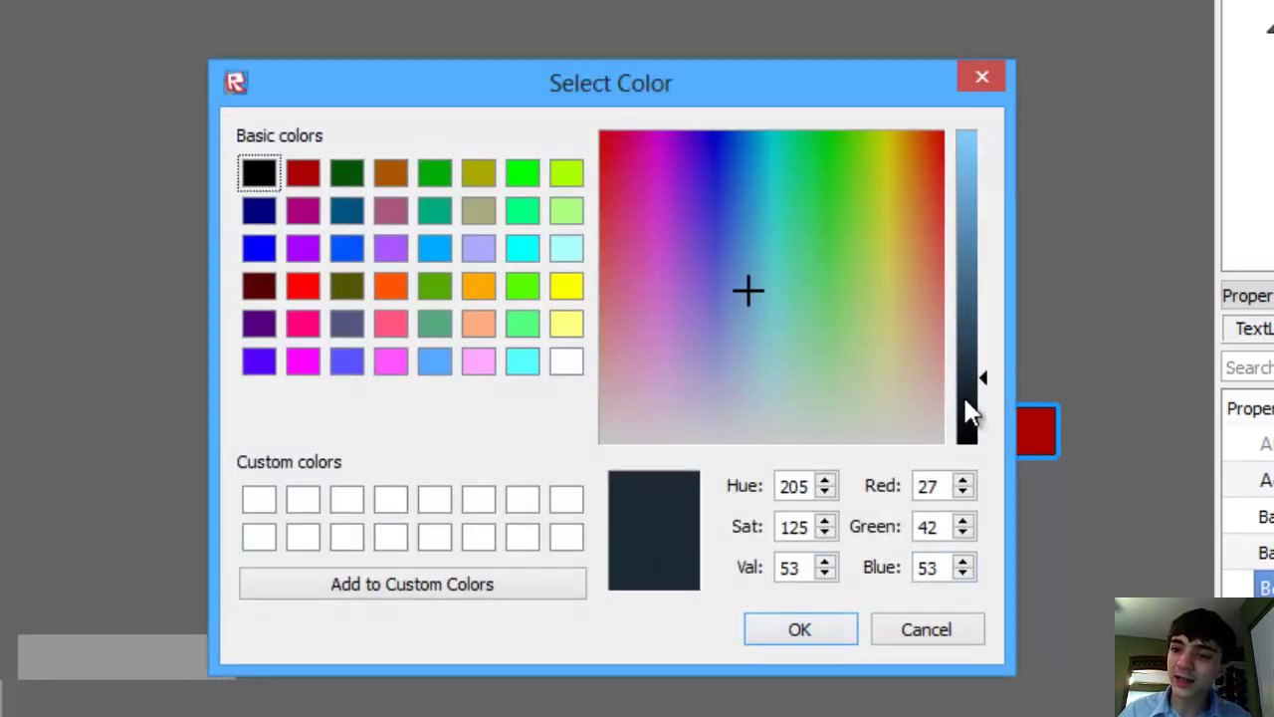
drag(967, 422, 981, 476)
drag(842, 438, 1001, 583)
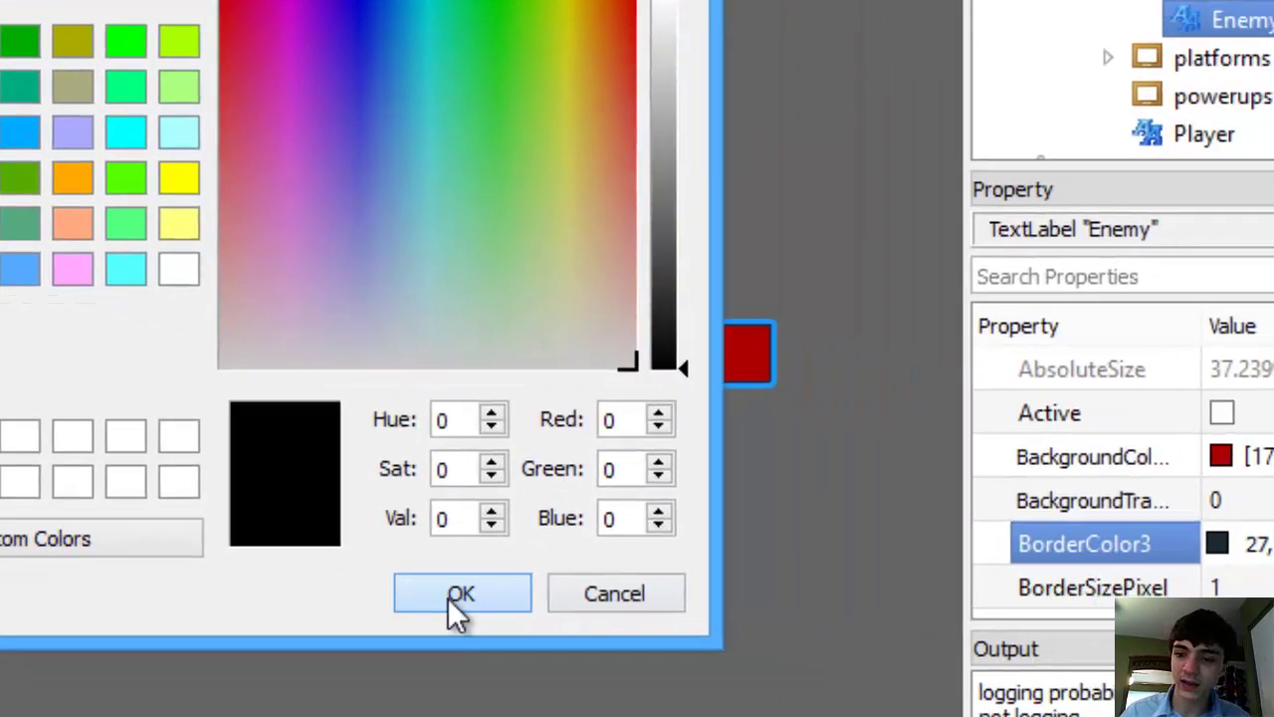
click(460, 595)
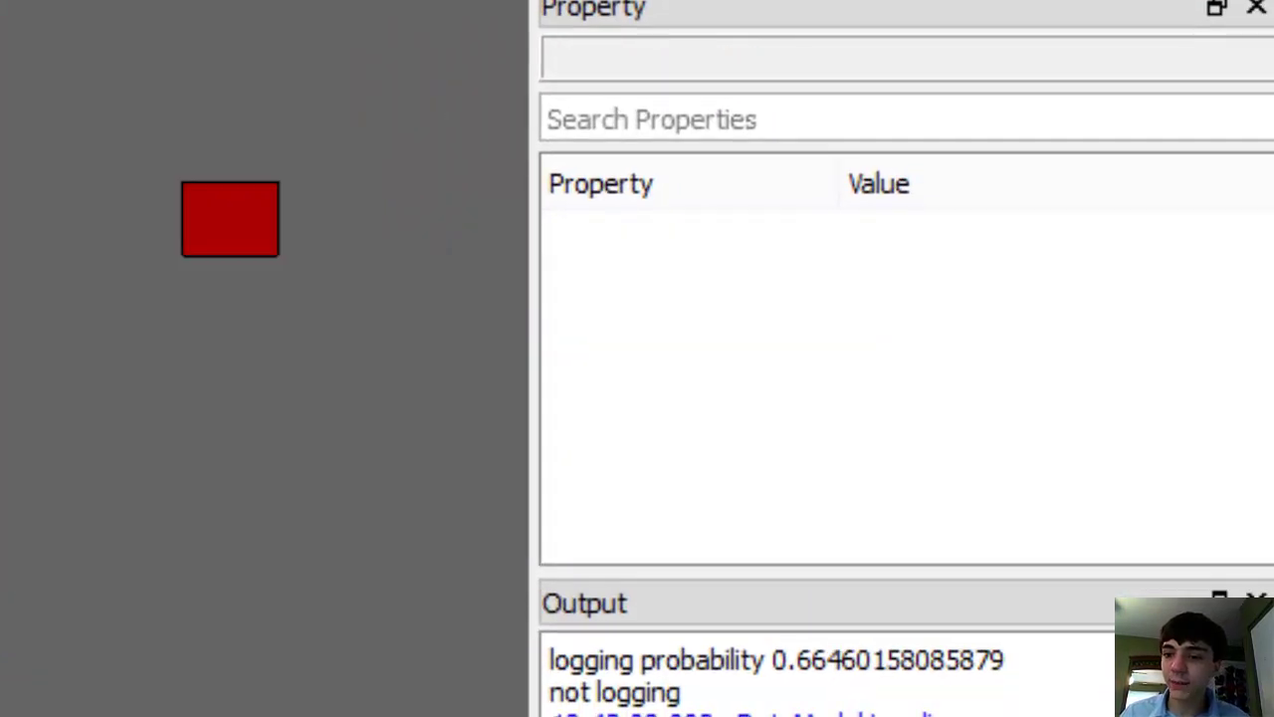